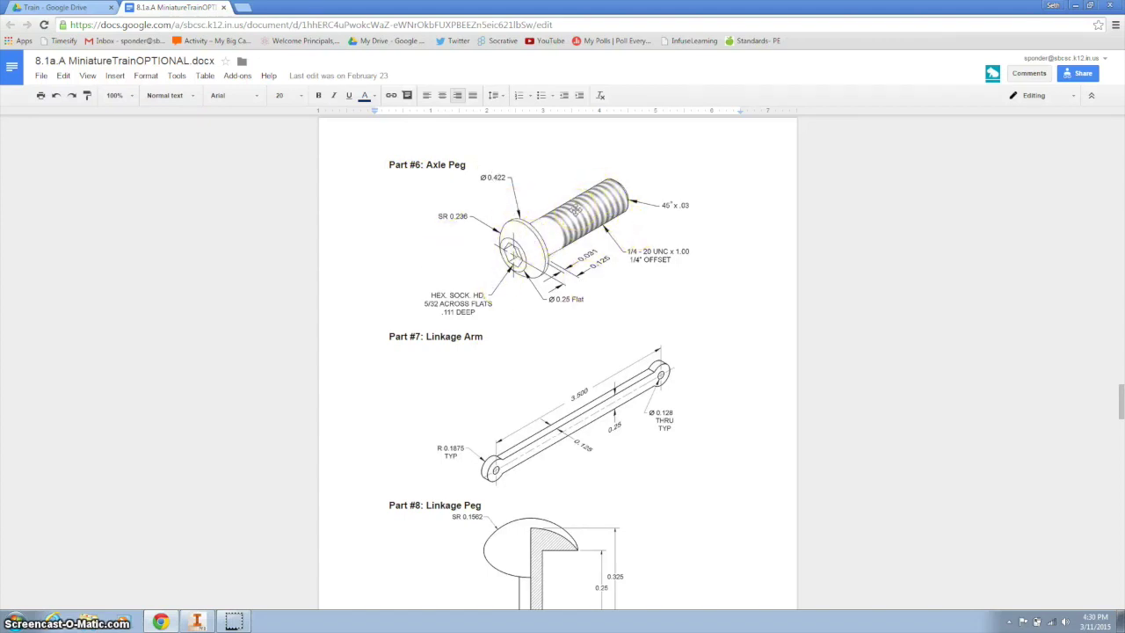
- Bring Inventor to the front after reviewing the Part #6 Axle Peg drawing
click(198, 621)
- Create a new standard part and start a 2D sketch on the XY plane
click(349, 170)
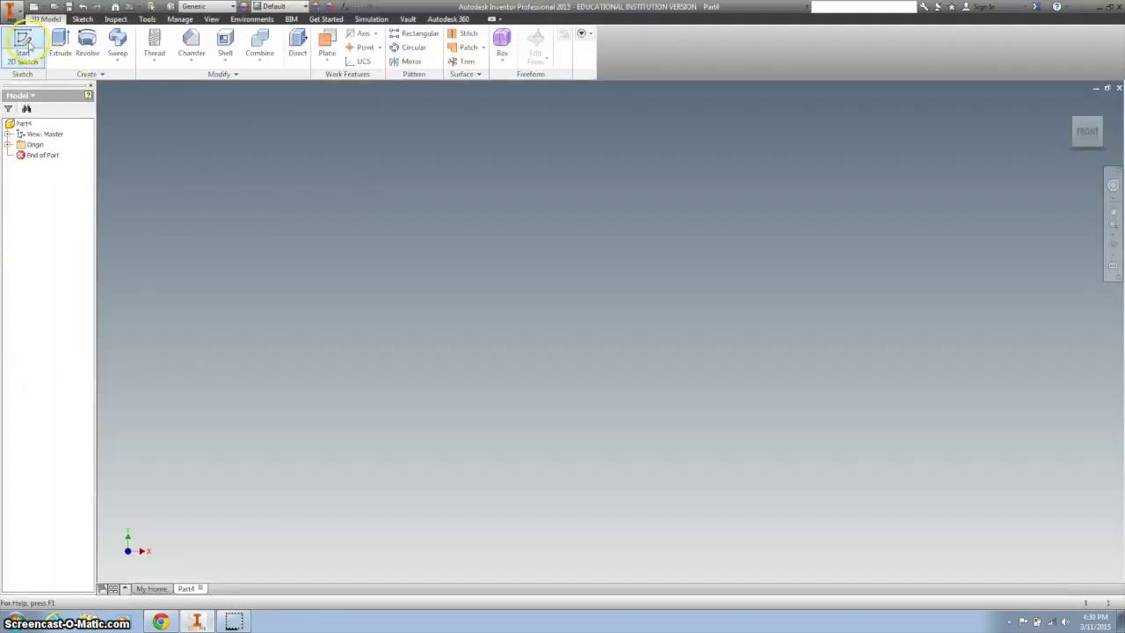
click(24, 45)
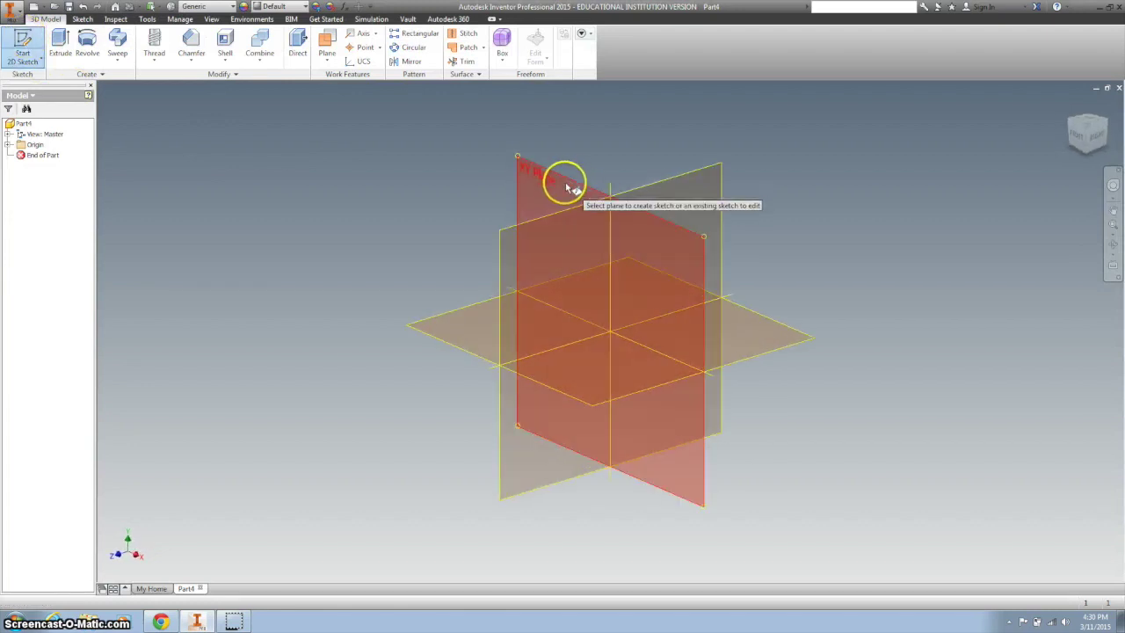
click(569, 188)
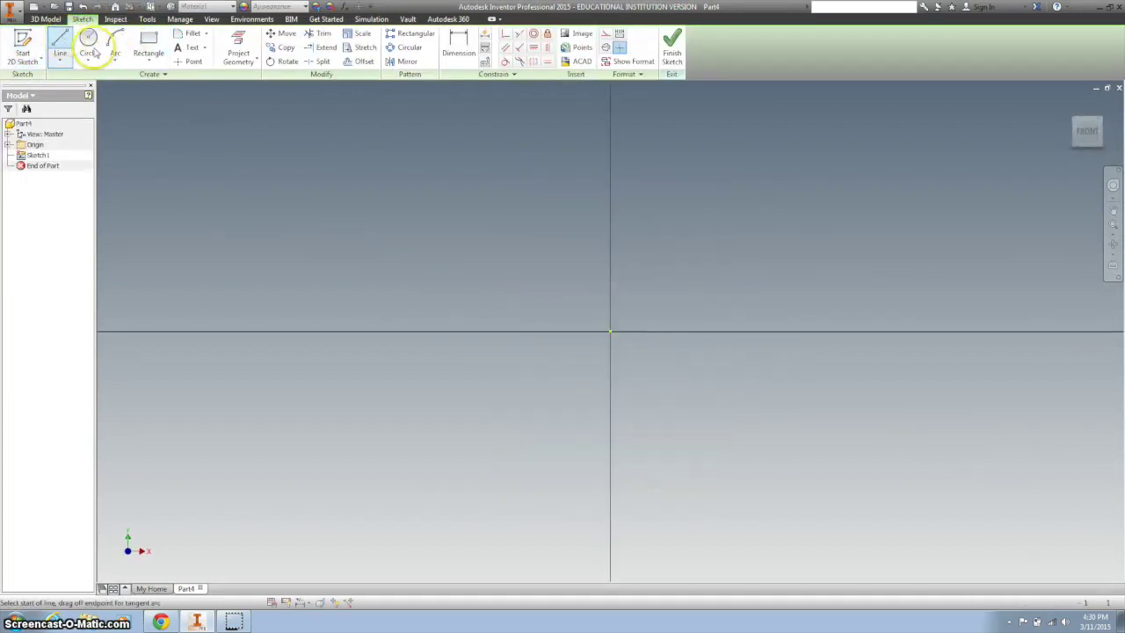
- Draw the six-line open stepped outline of the axle peg profile
click(743, 102)
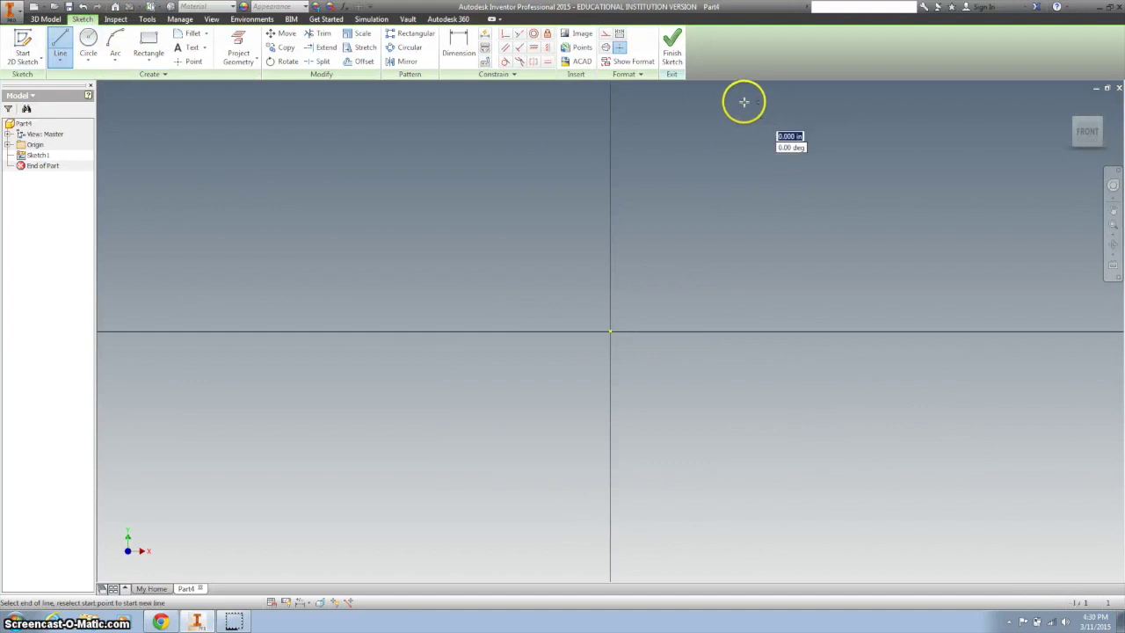
click(700, 104)
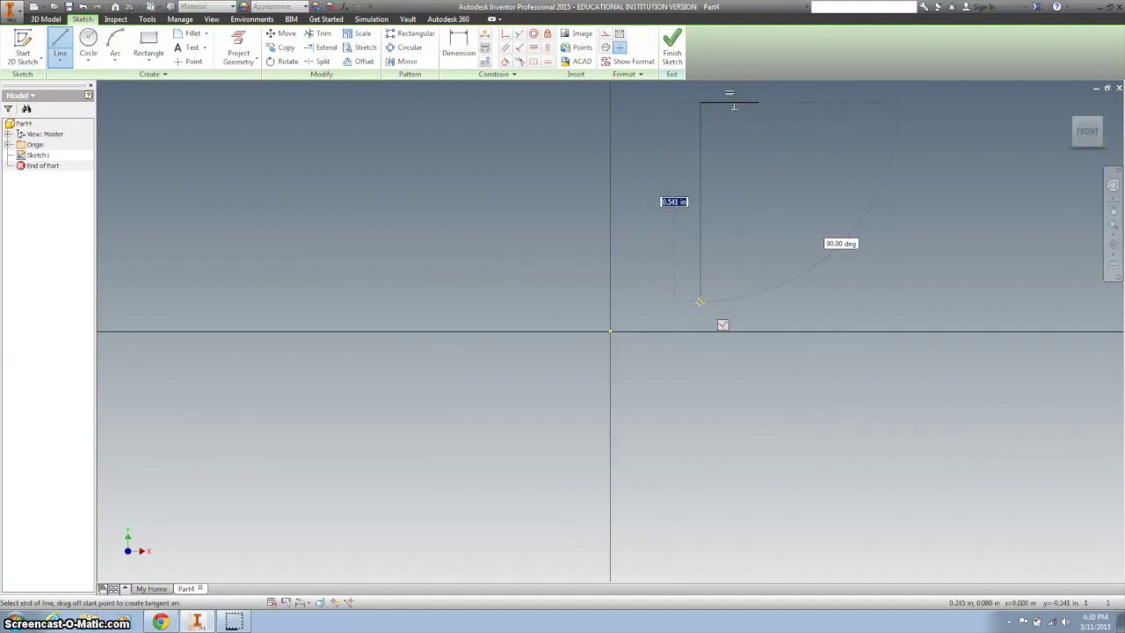
click(700, 302)
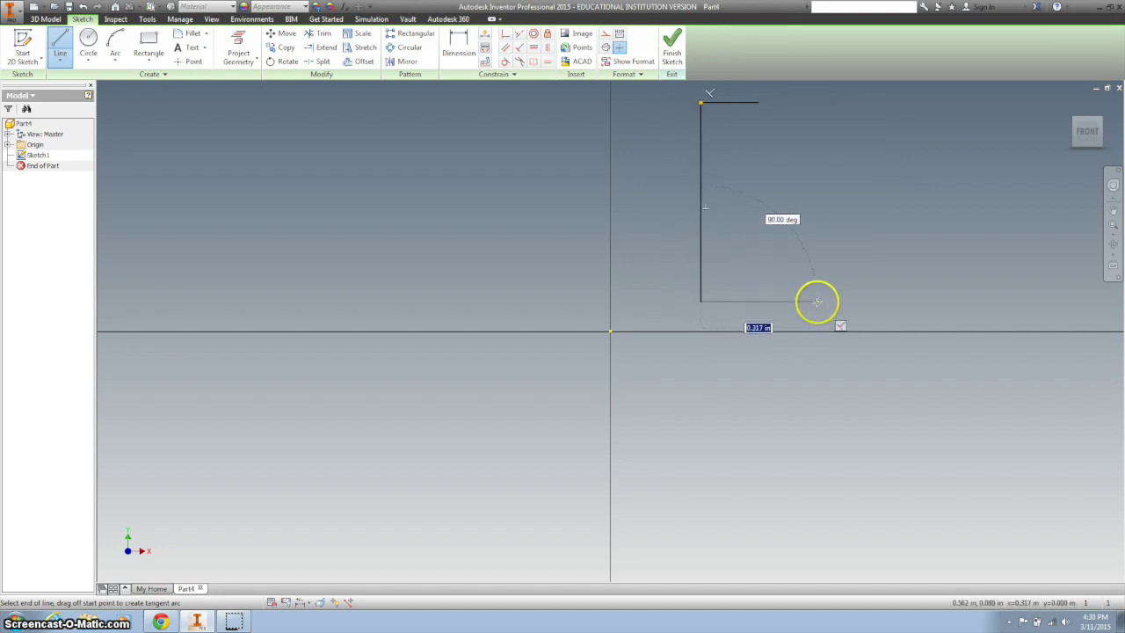
click(816, 301)
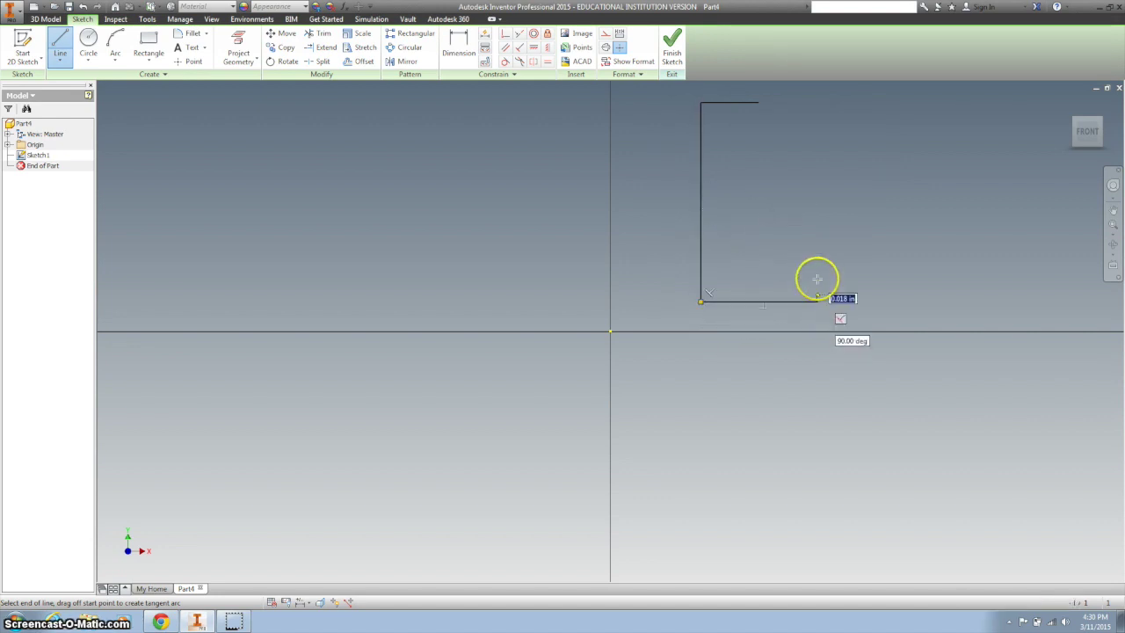
click(816, 165)
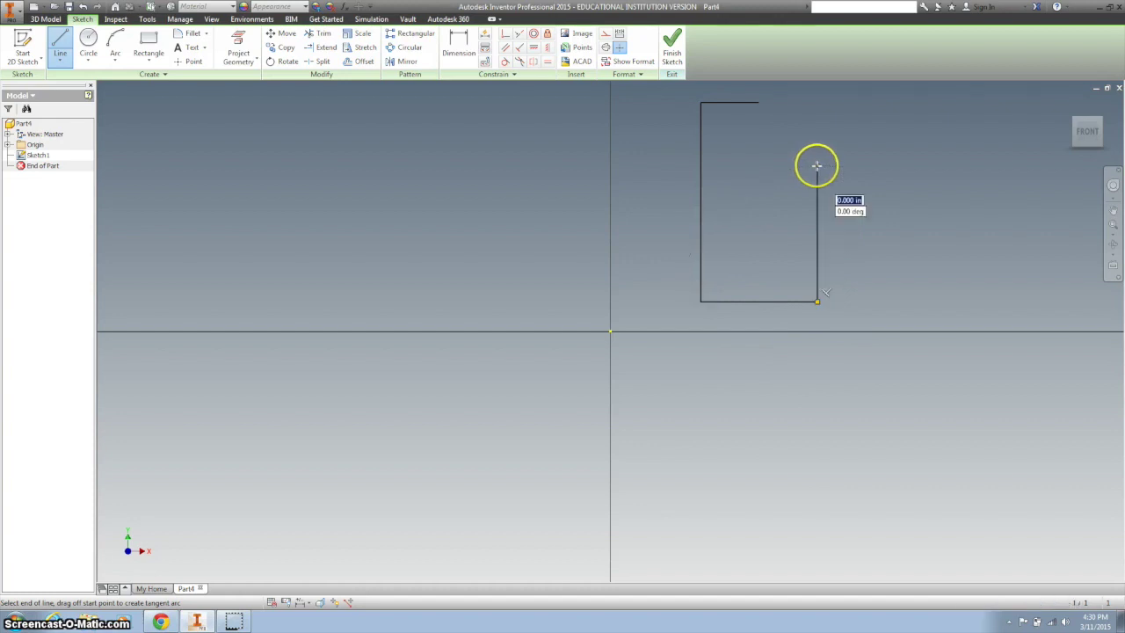
click(868, 165)
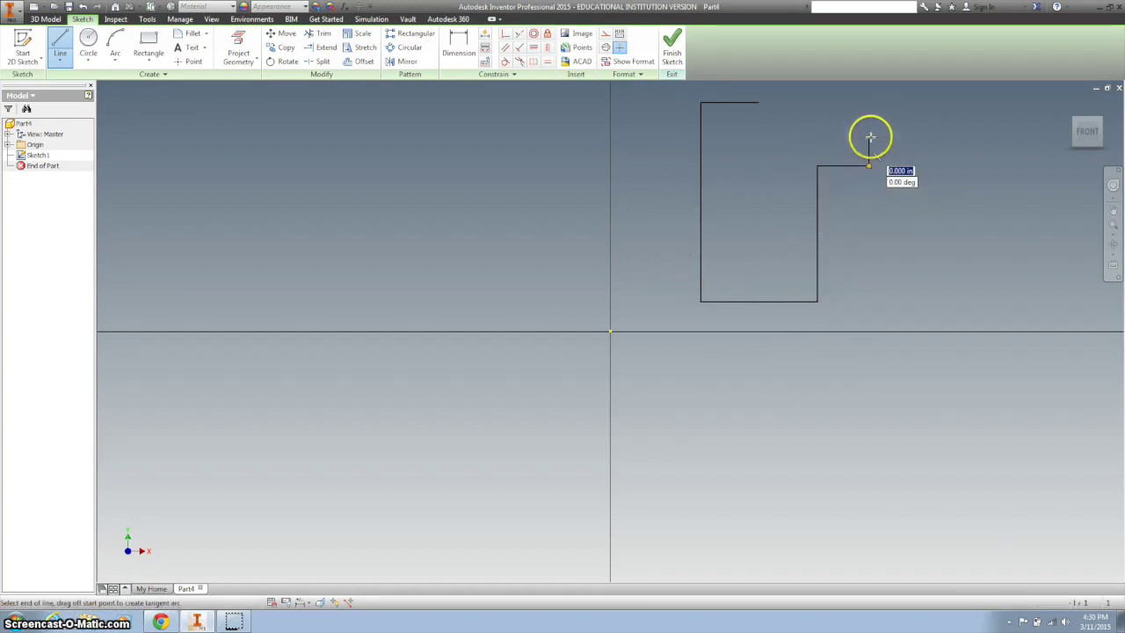
click(869, 153)
key(Escape)
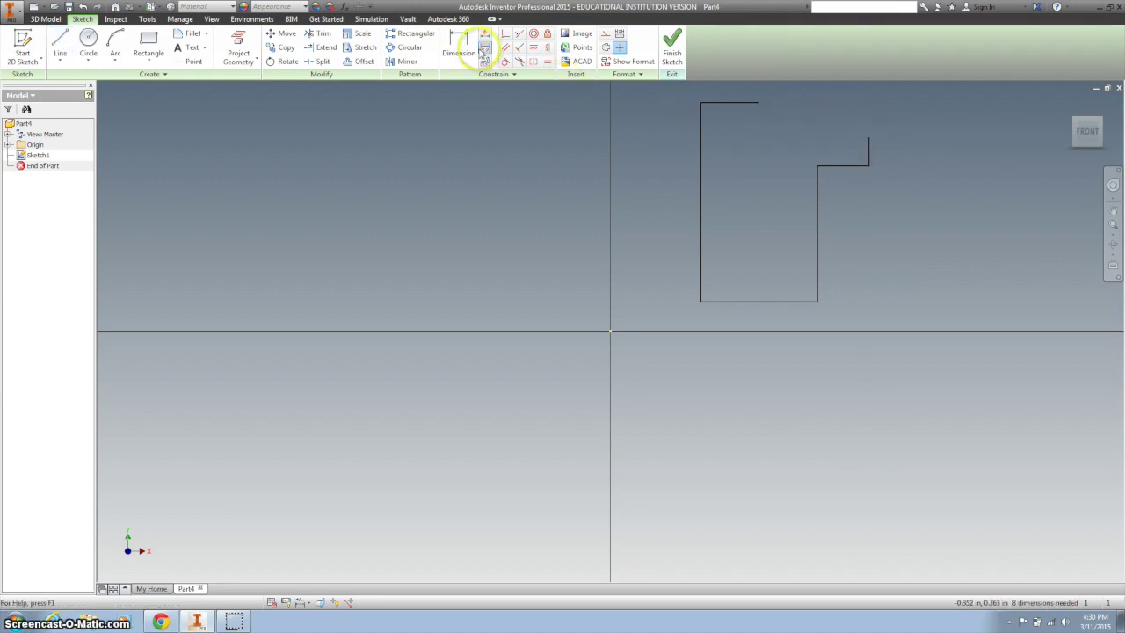
click(459, 44)
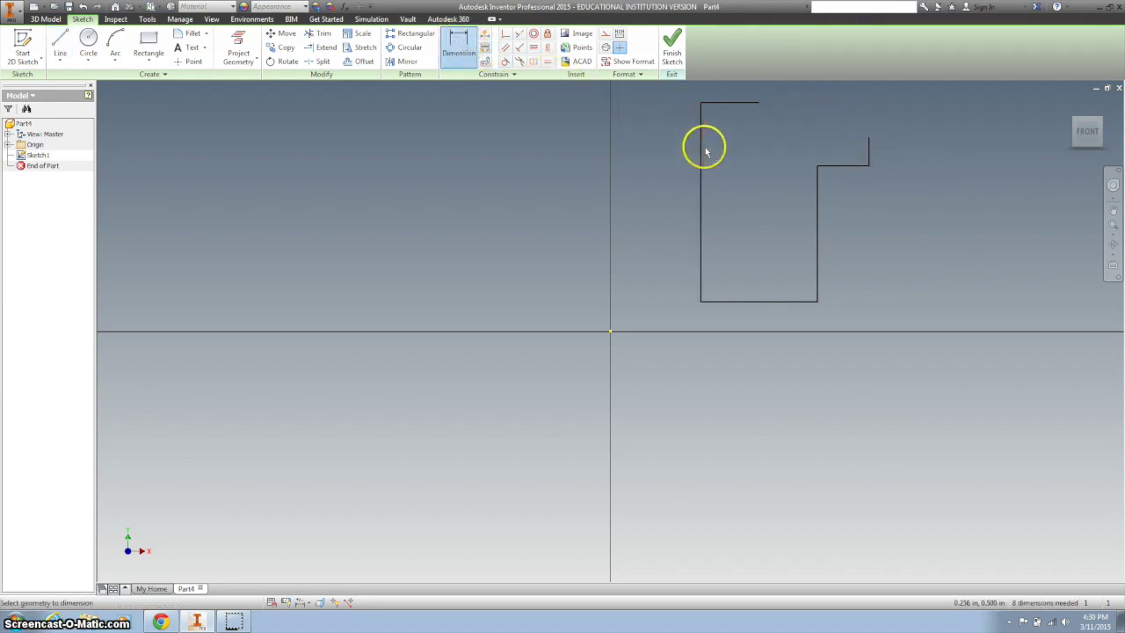
- Dimension the top edge to .25 and the short top-right step to .031
click(721, 103)
click(726, 93)
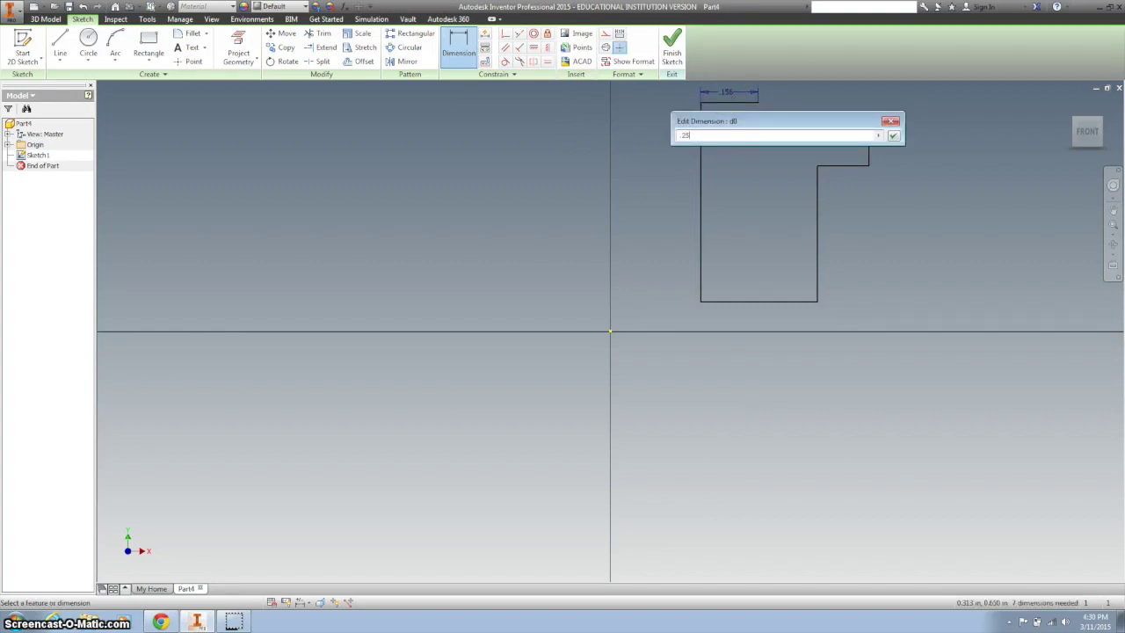
text(.25)
key(Return)
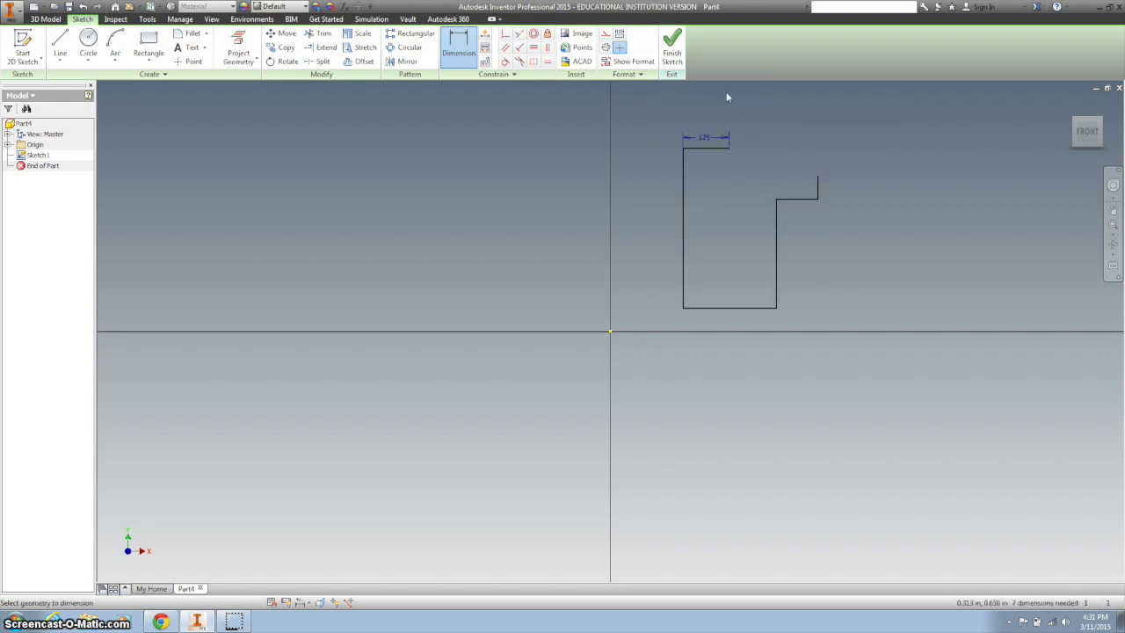
click(762, 151)
click(457, 39)
click(709, 141)
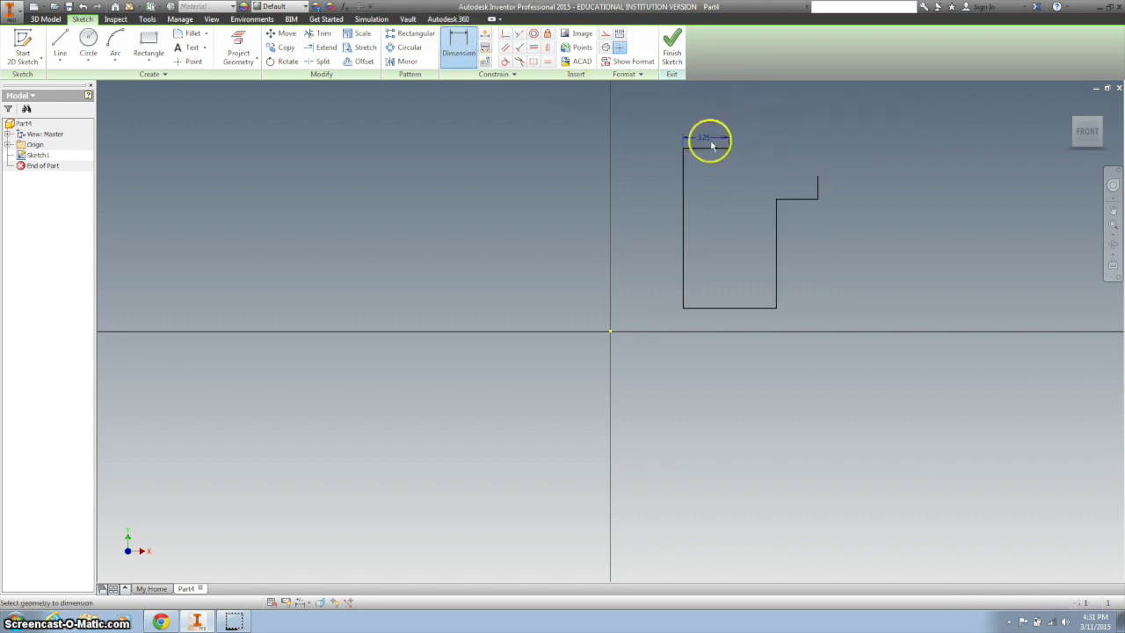
click(816, 186)
click(834, 186)
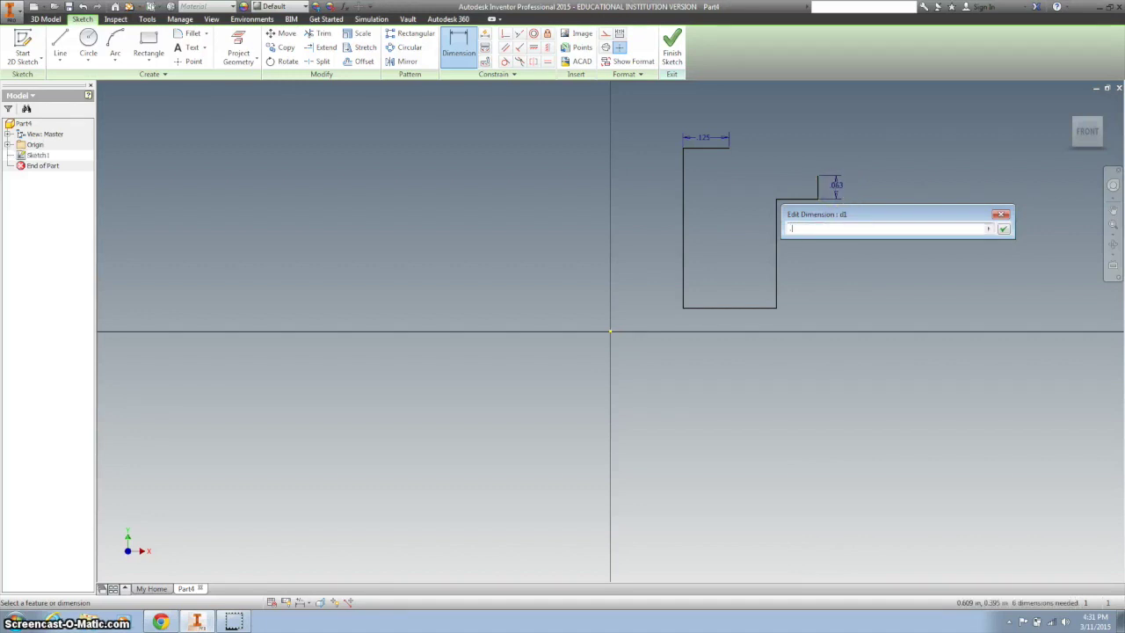
key(Return)
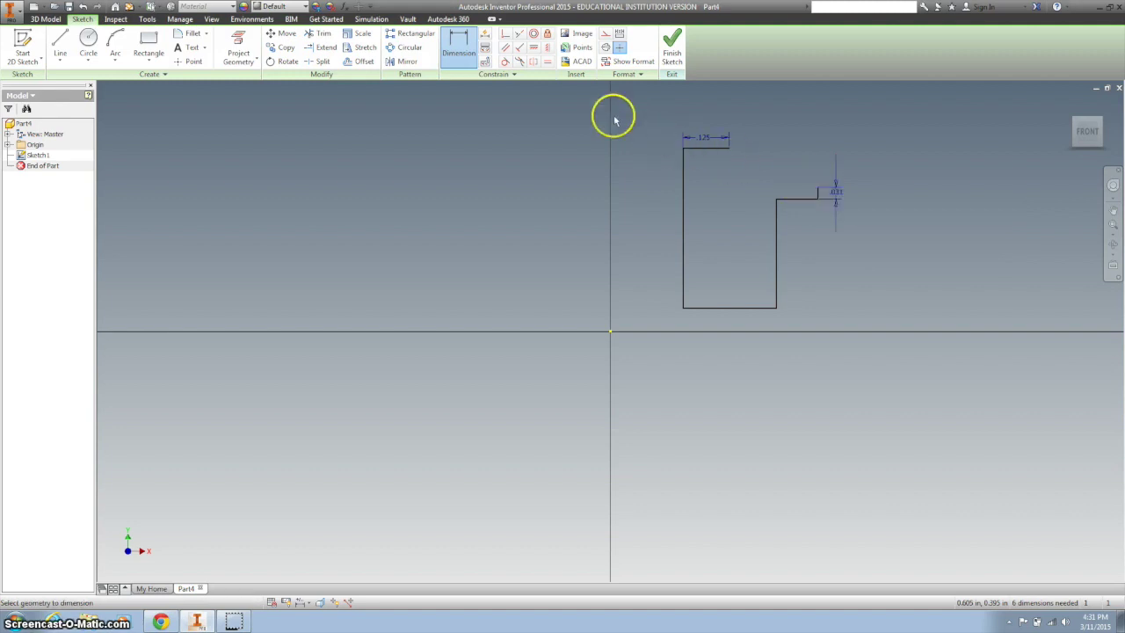
- Dimension the right vertical line to 1.000 and the left line to 1.125 (1+.125)
click(459, 44)
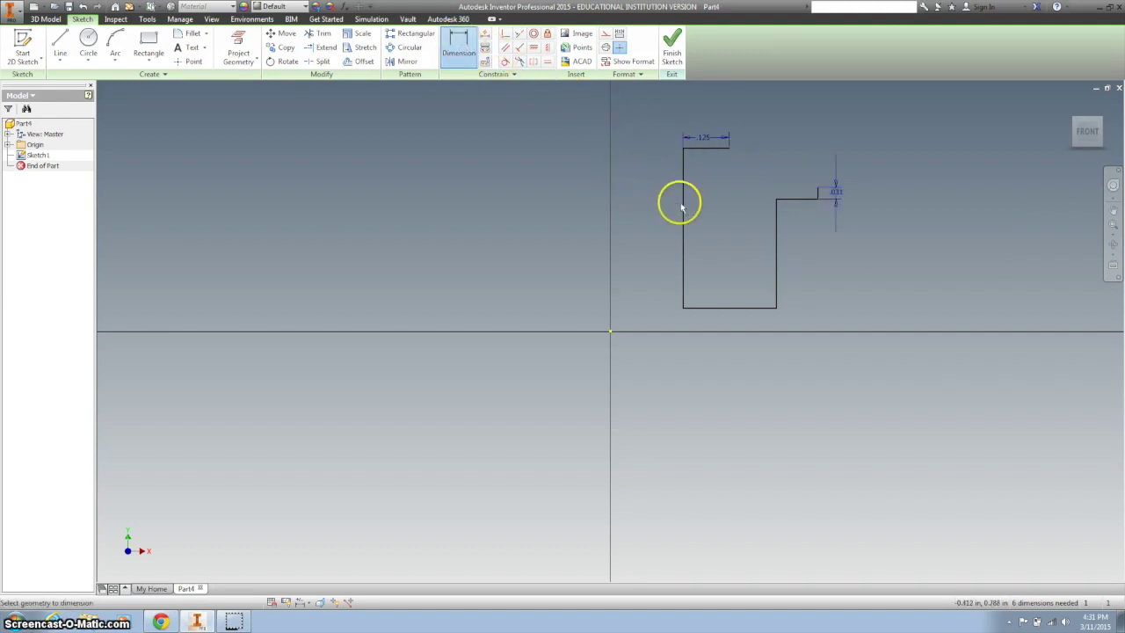
click(776, 242)
click(790, 243)
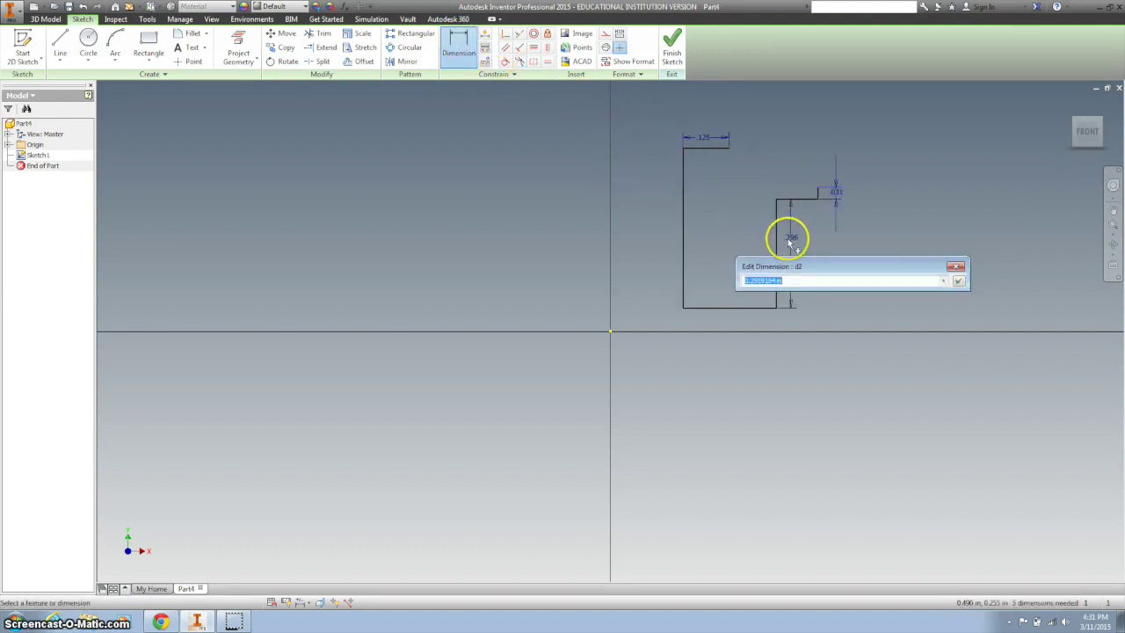
text(1)
key(Return)
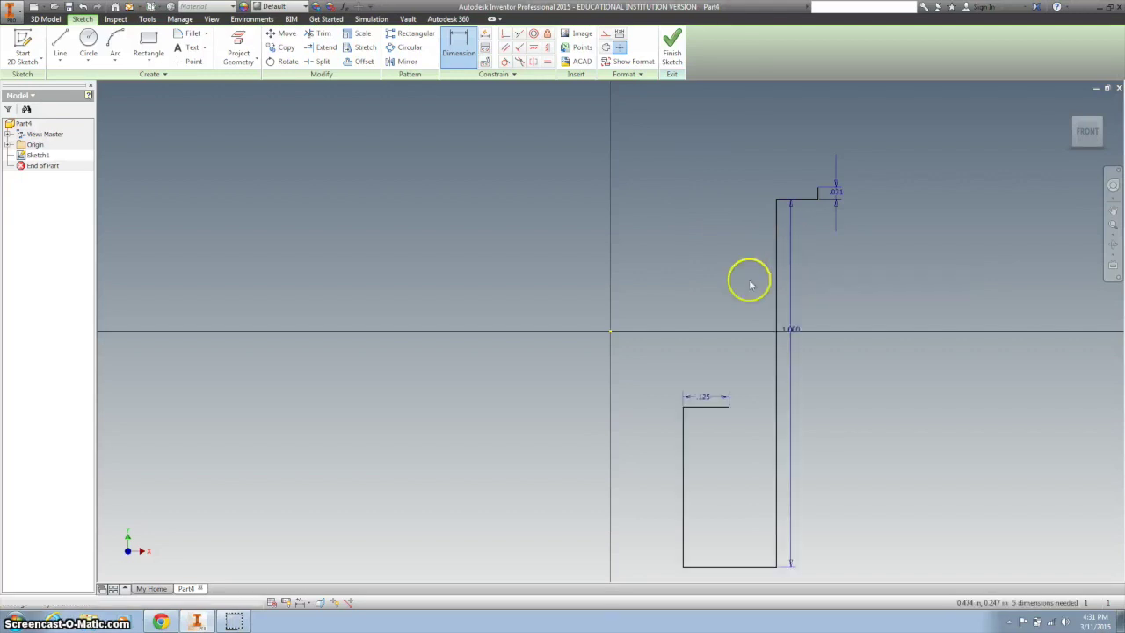
click(459, 44)
click(683, 454)
click(656, 452)
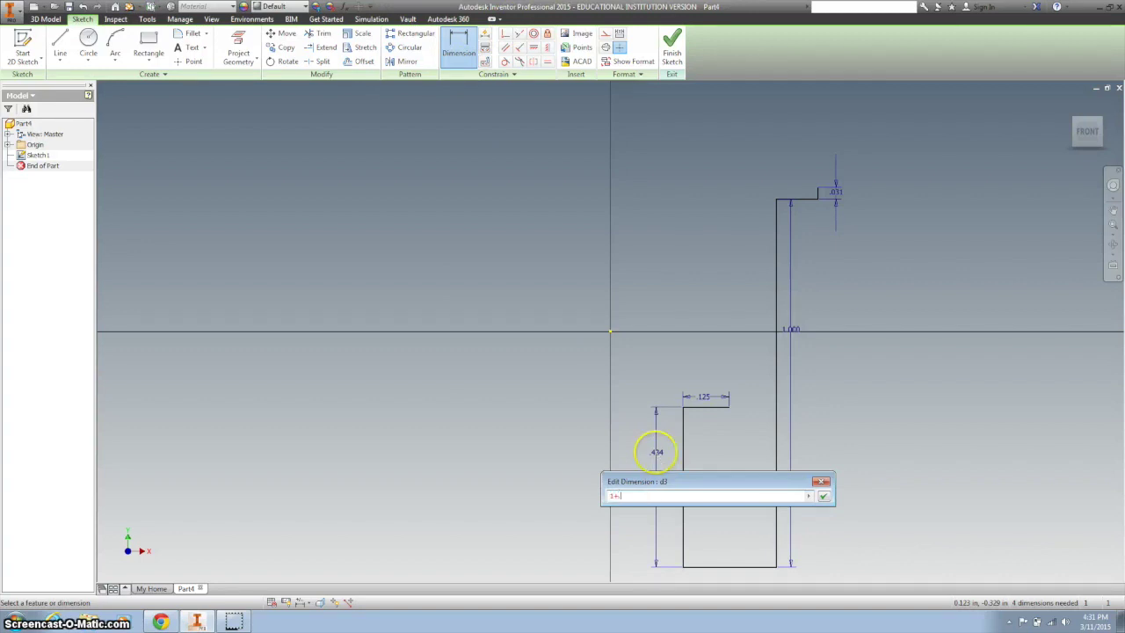
text(1+.125)
key(Return)
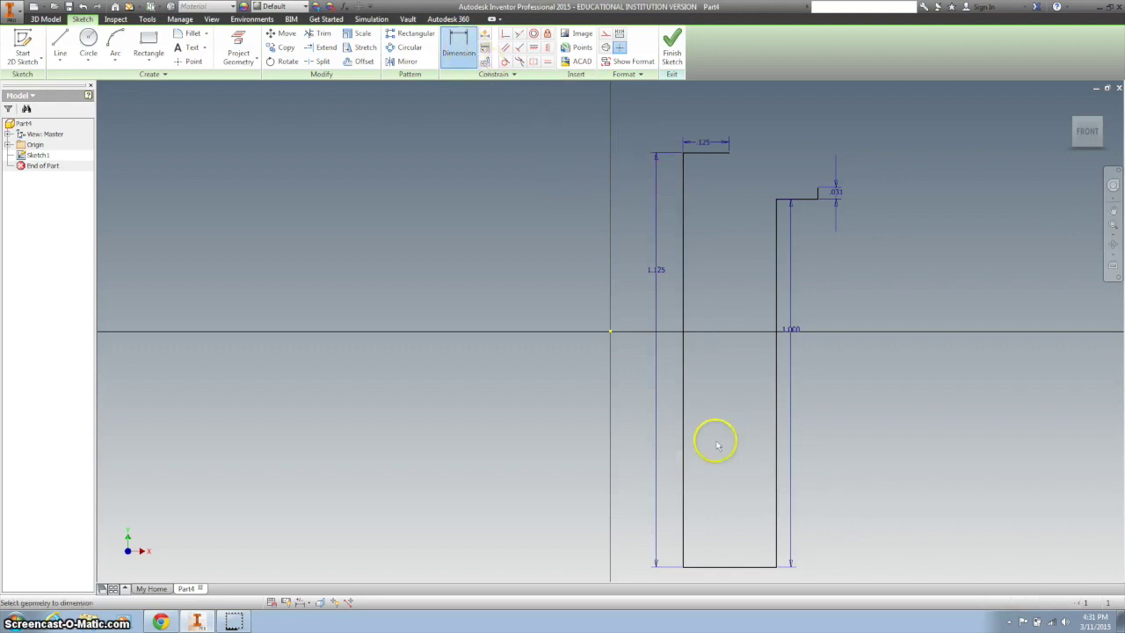
- Dimension the bottom edge to .125 and add the .211 (.422/2) horizontal dimension
click(732, 567)
click(732, 578)
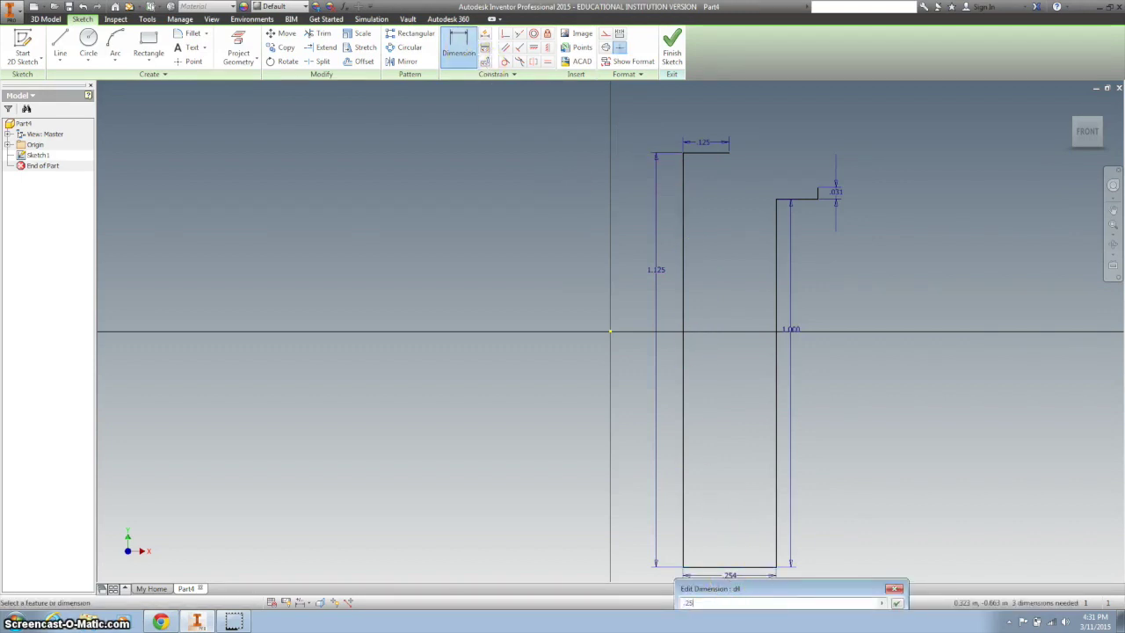
text(.125)
key(Return)
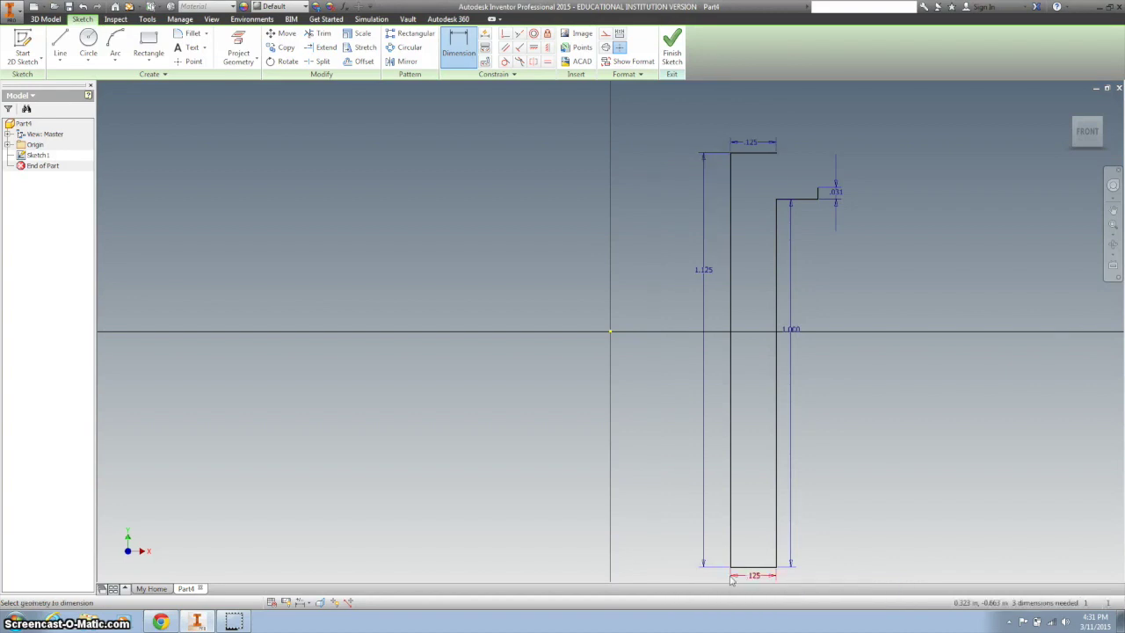
click(457, 44)
click(457, 44)
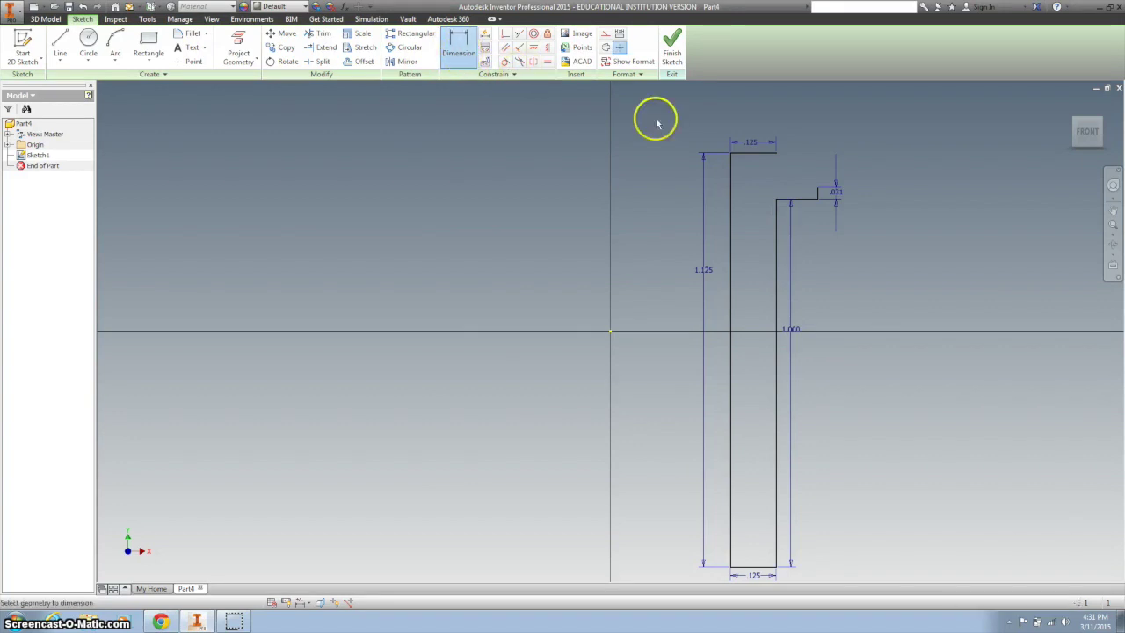
click(819, 199)
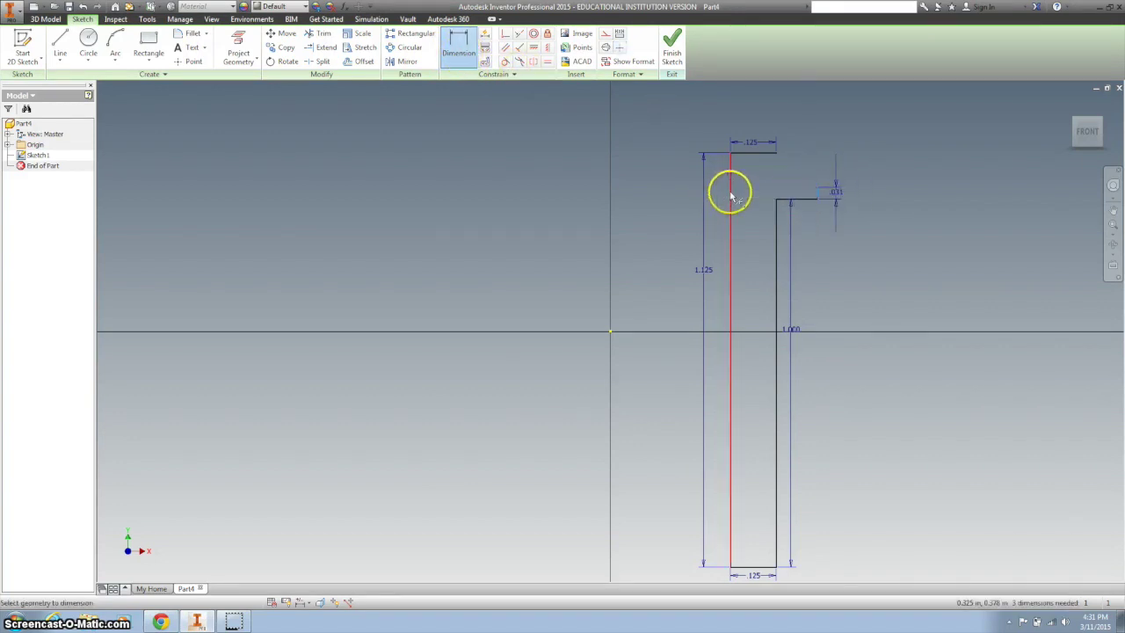
click(730, 192)
click(762, 239)
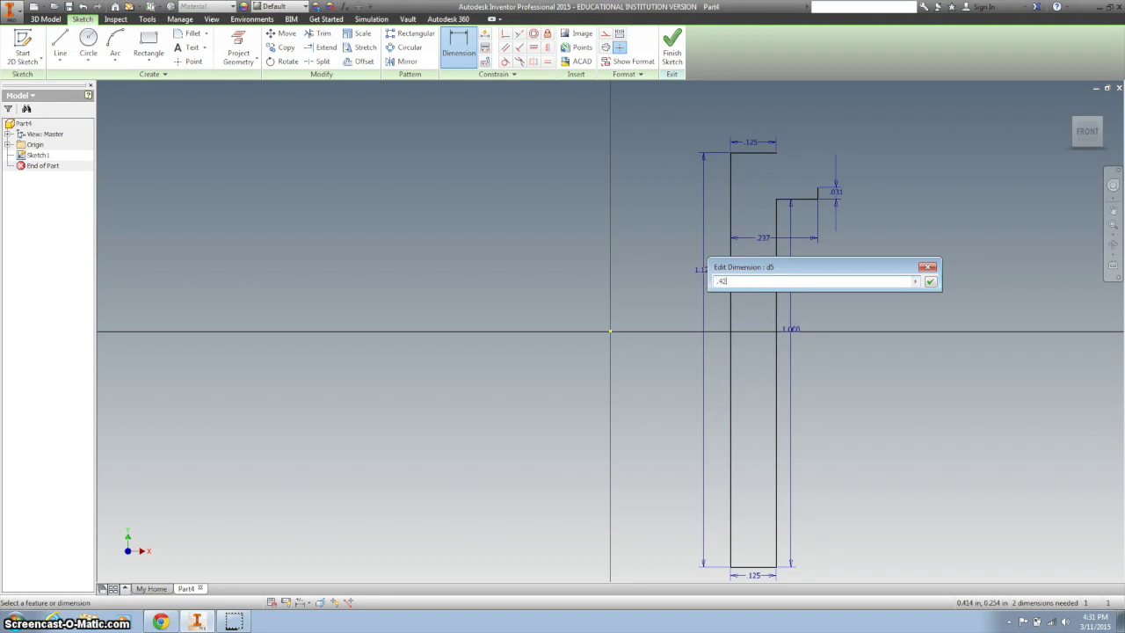
text(.422/2)
key(Return)
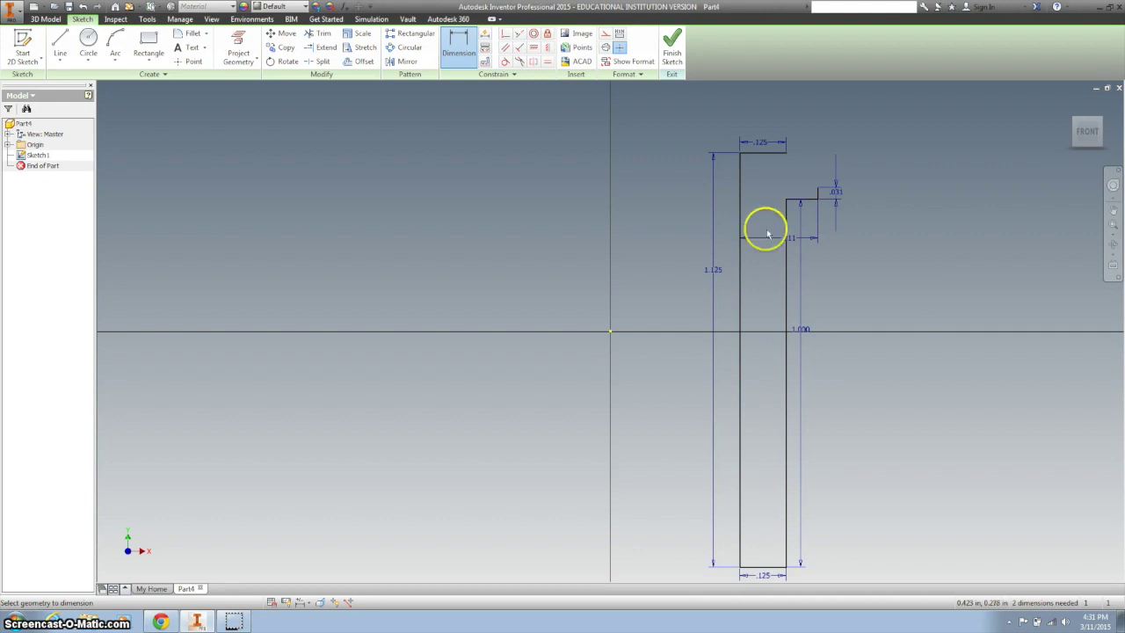
click(117, 42)
- Join the head's top-right corner to the step corner with a three-point arc, then finish the sketch
click(786, 153)
click(817, 188)
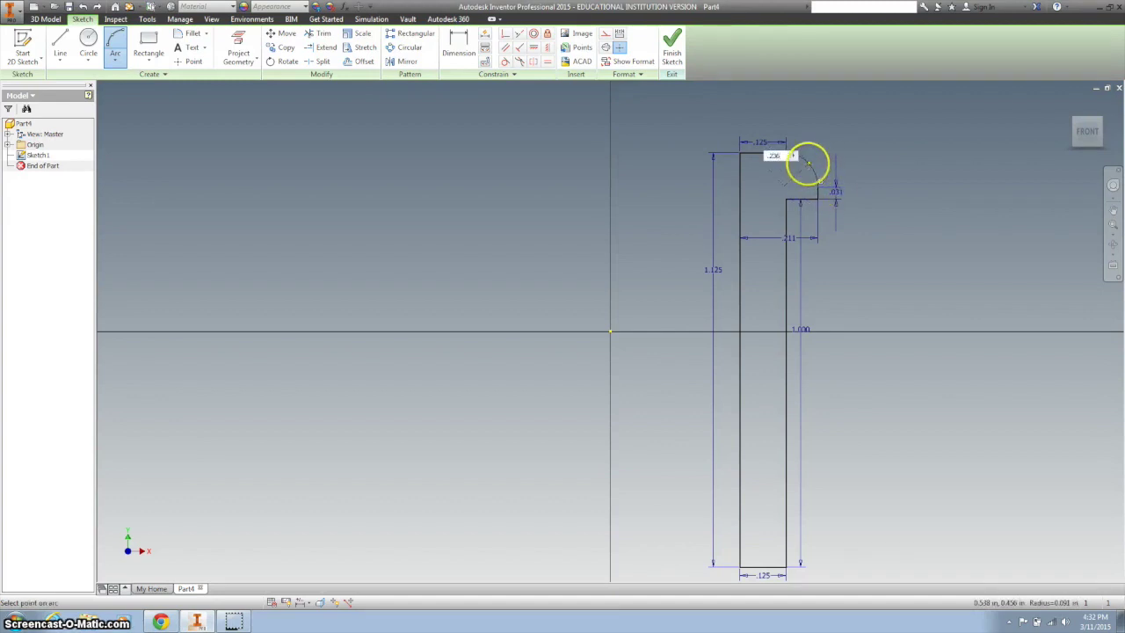
click(807, 165)
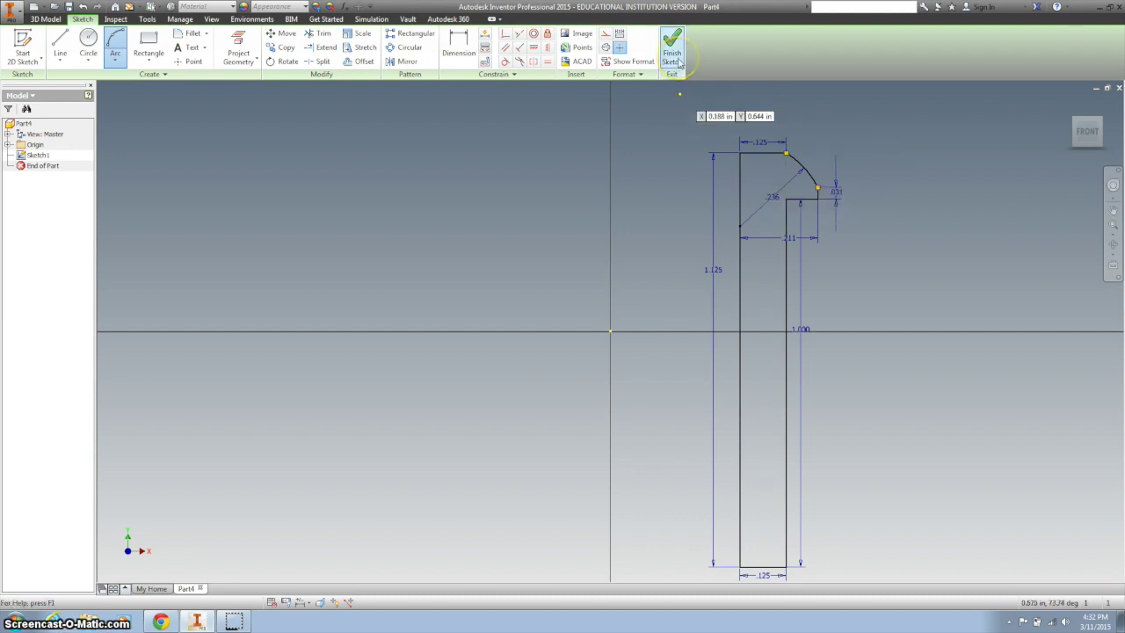
click(679, 62)
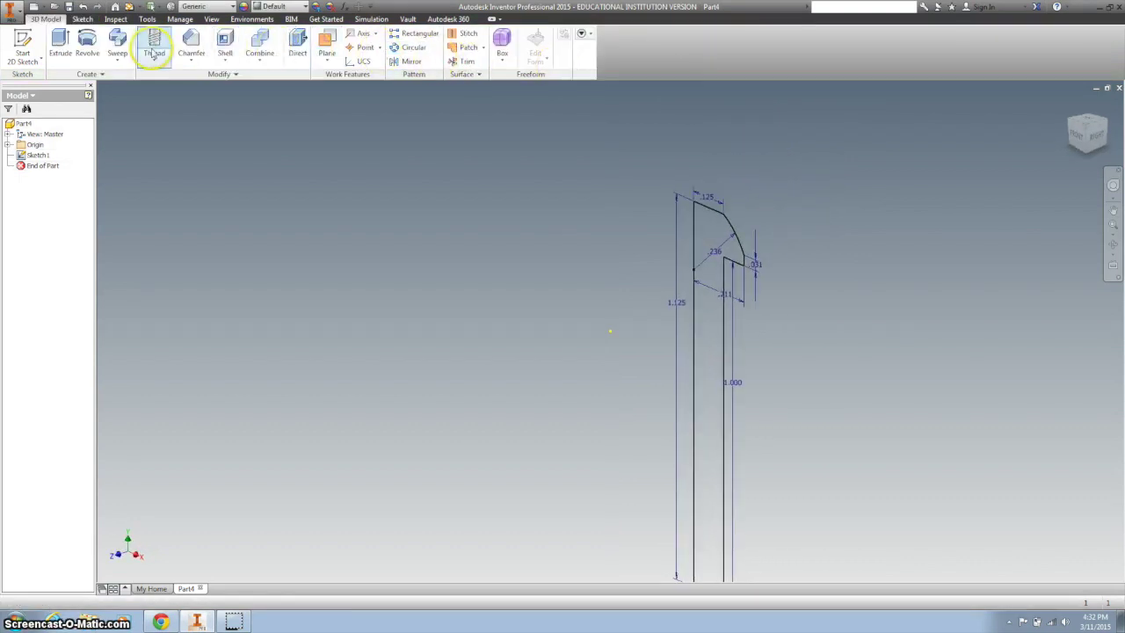
- Revolve the profile a full turn about its left edge into a solid peg
click(87, 42)
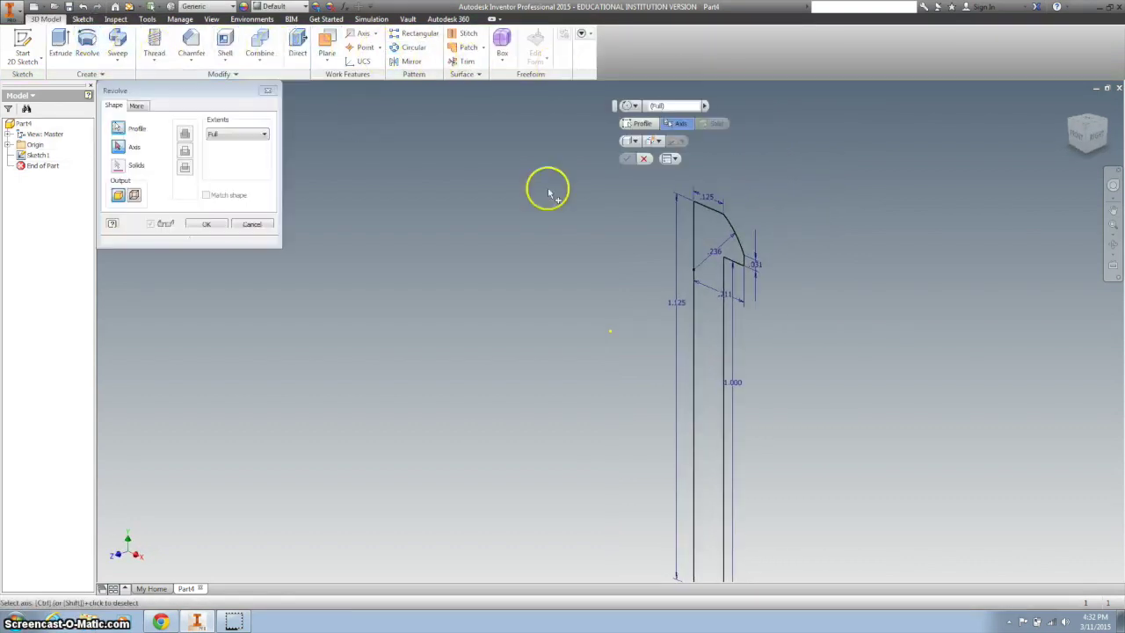
click(695, 219)
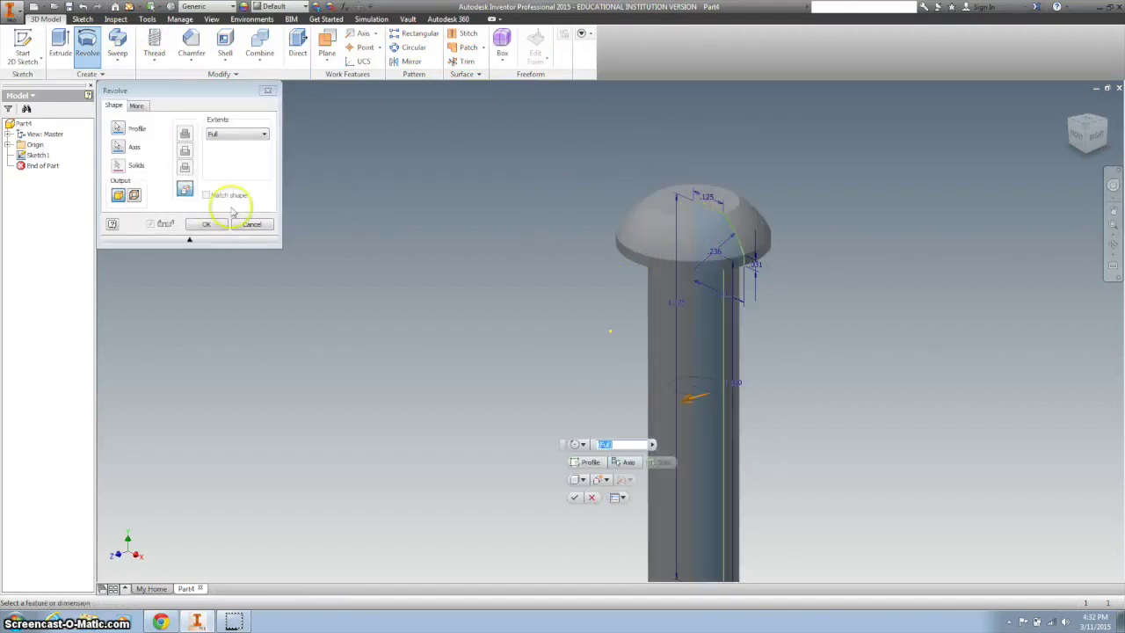
click(205, 223)
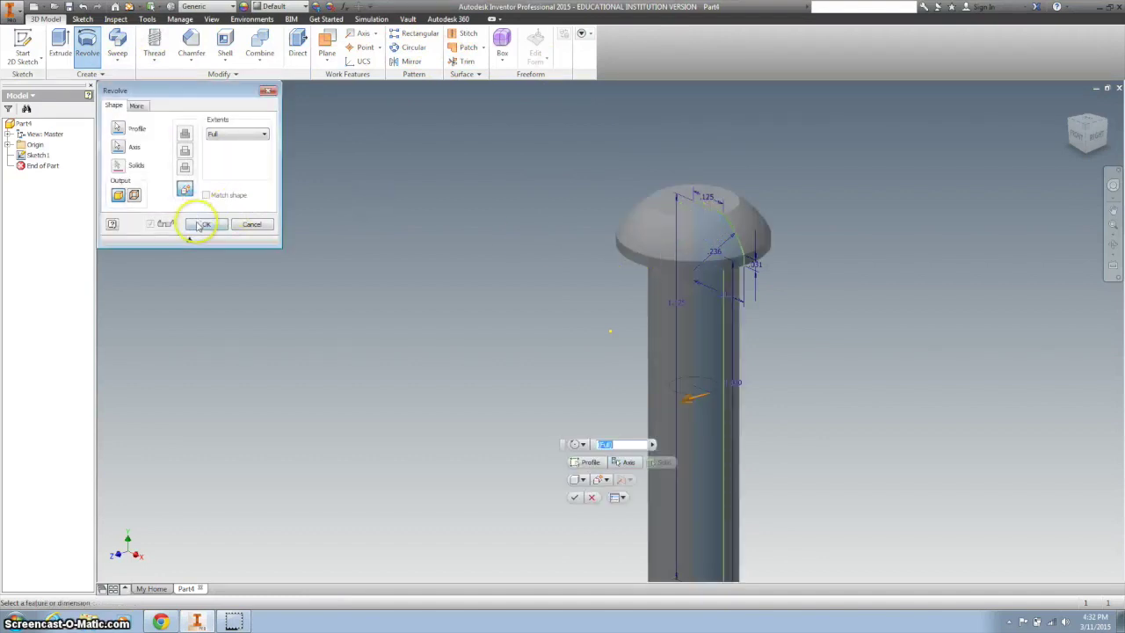
- Start a sketch on the head's flat top face and project its circular edge
click(687, 204)
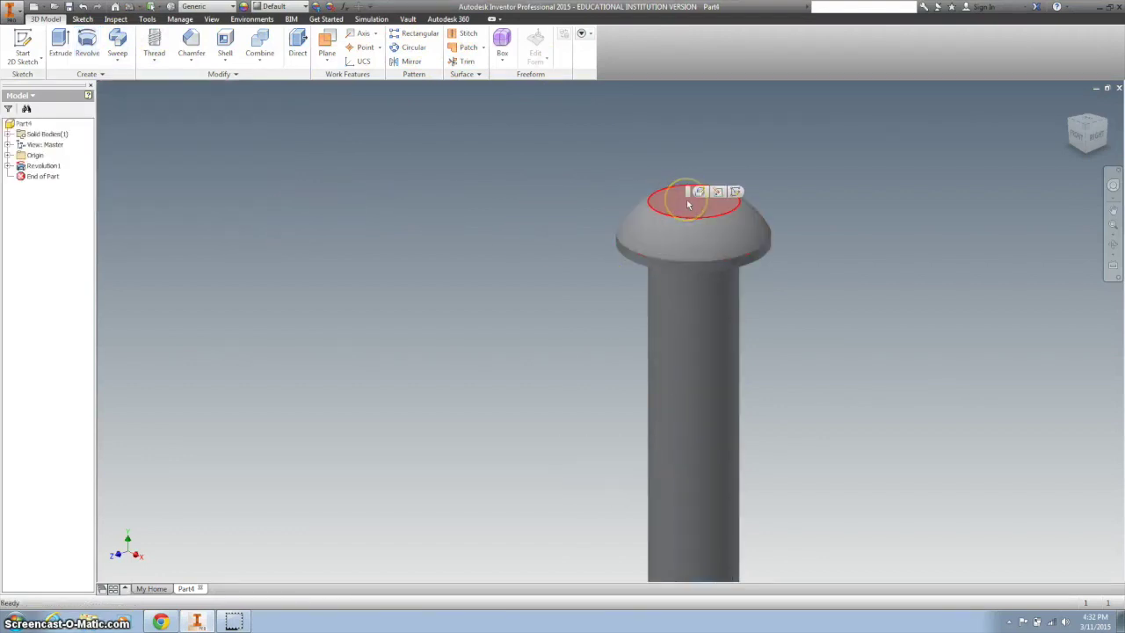
click(736, 196)
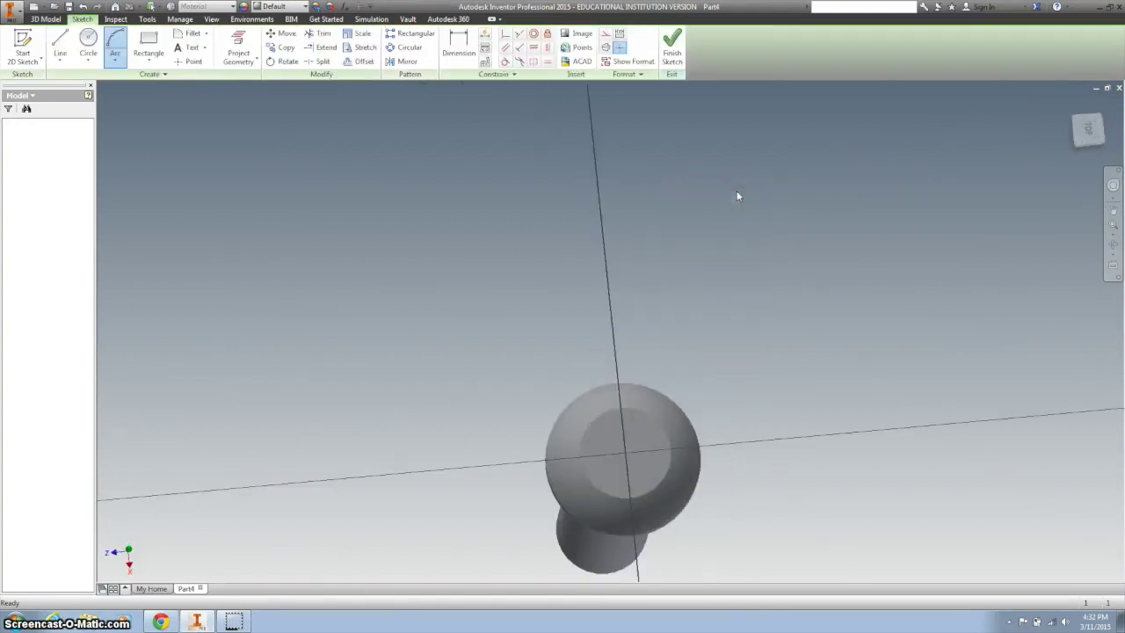
click(151, 43)
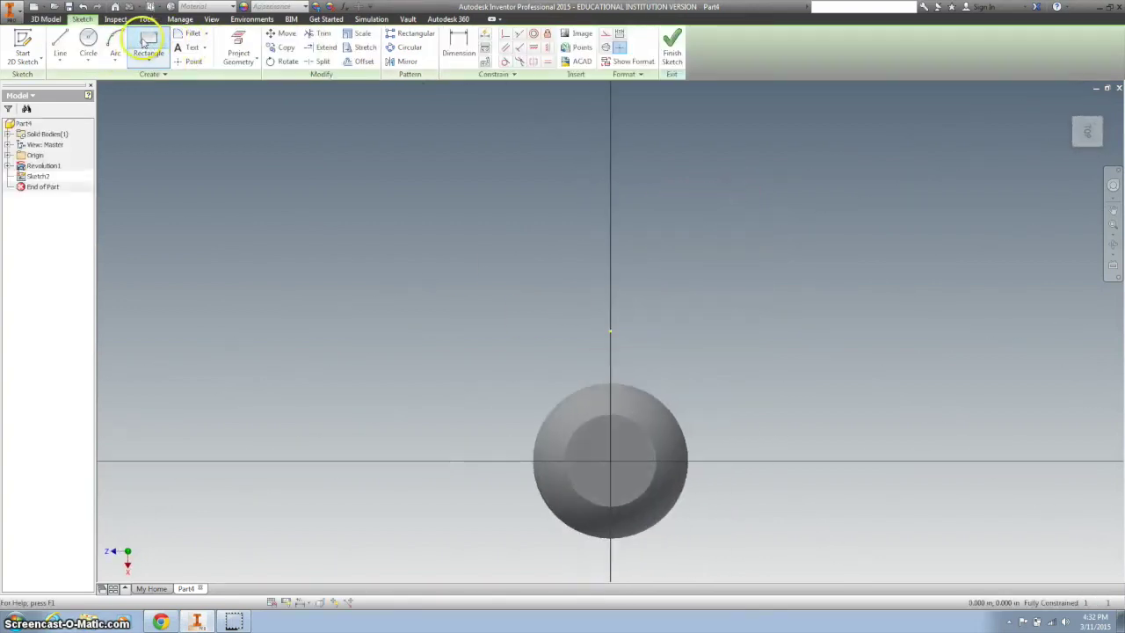
click(237, 45)
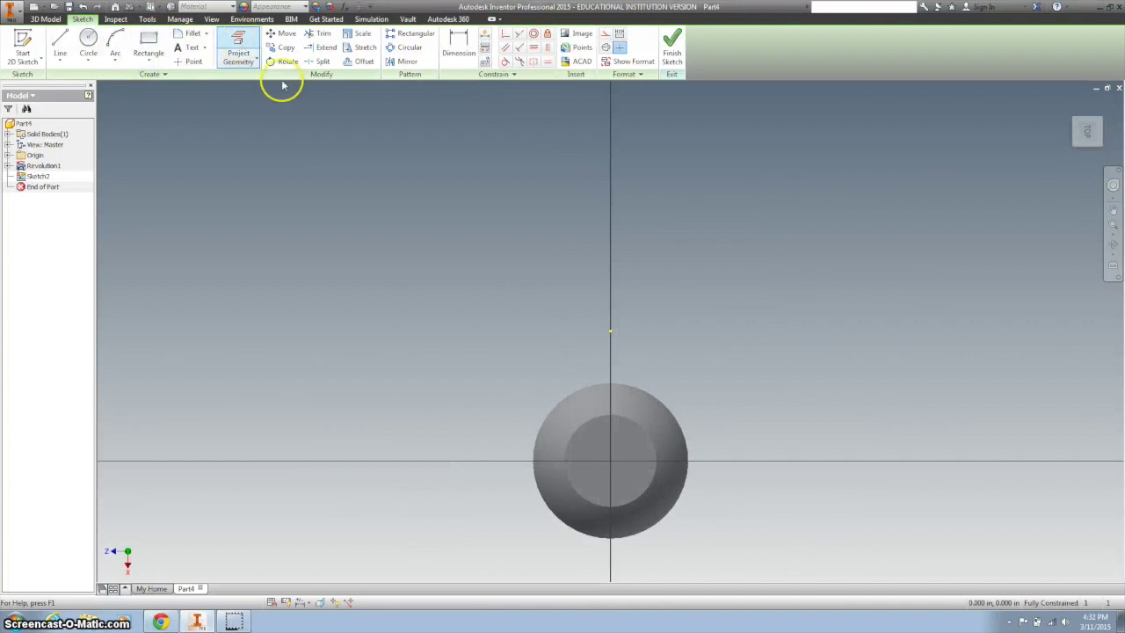
click(585, 420)
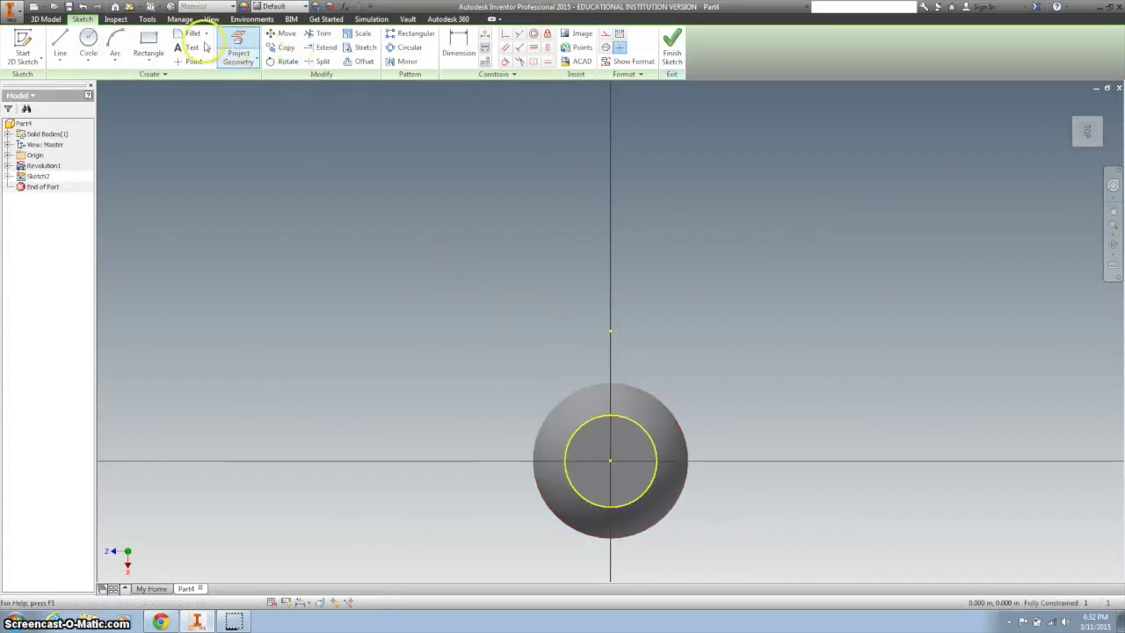
- Draw a six-sided polygon centred on the projected circle's centre
click(148, 56)
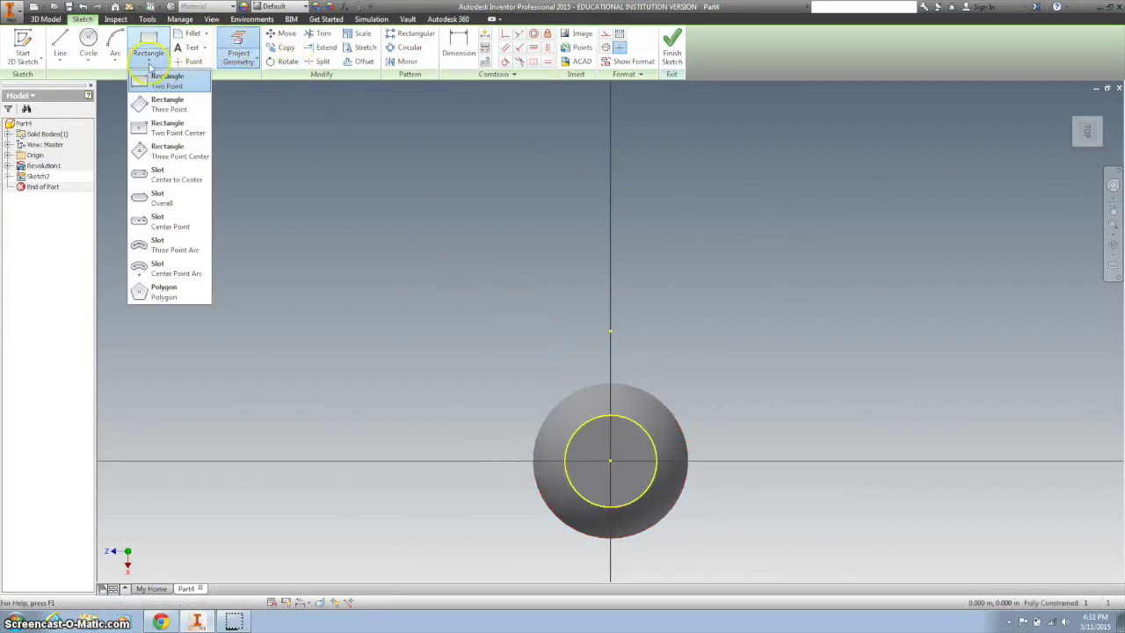
click(151, 292)
scroll(638, 519, up, 3)
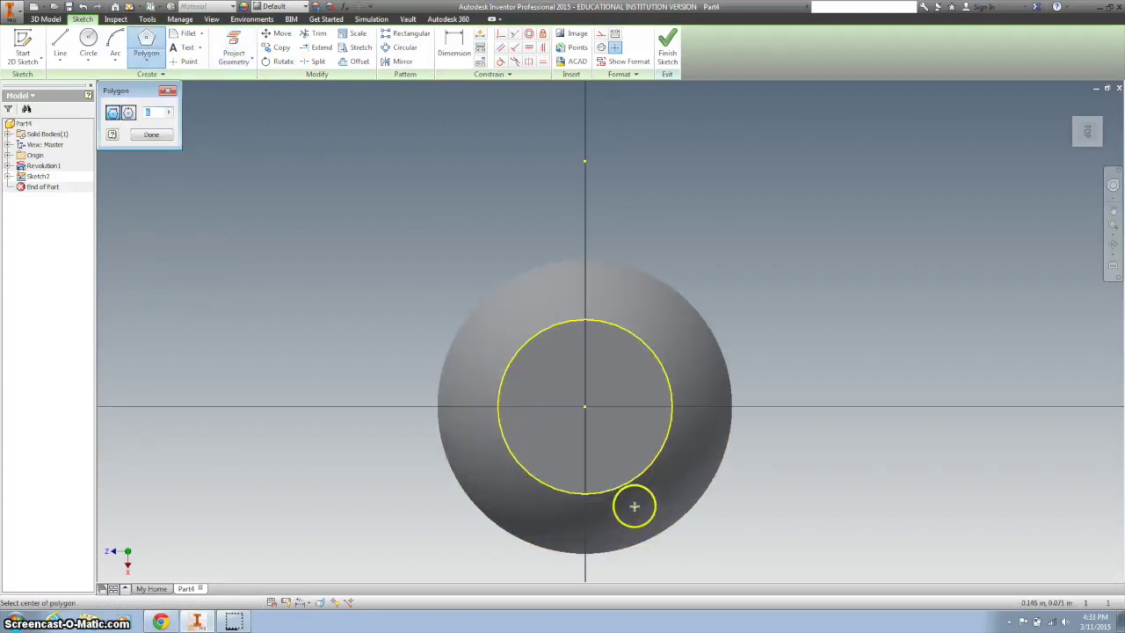
click(583, 408)
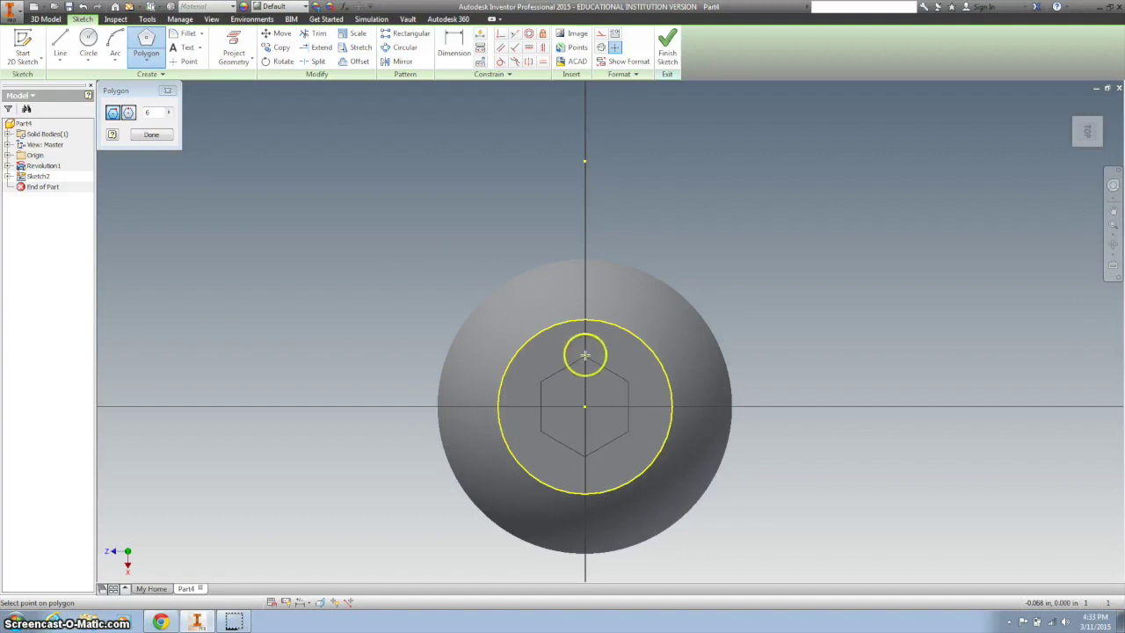
click(584, 348)
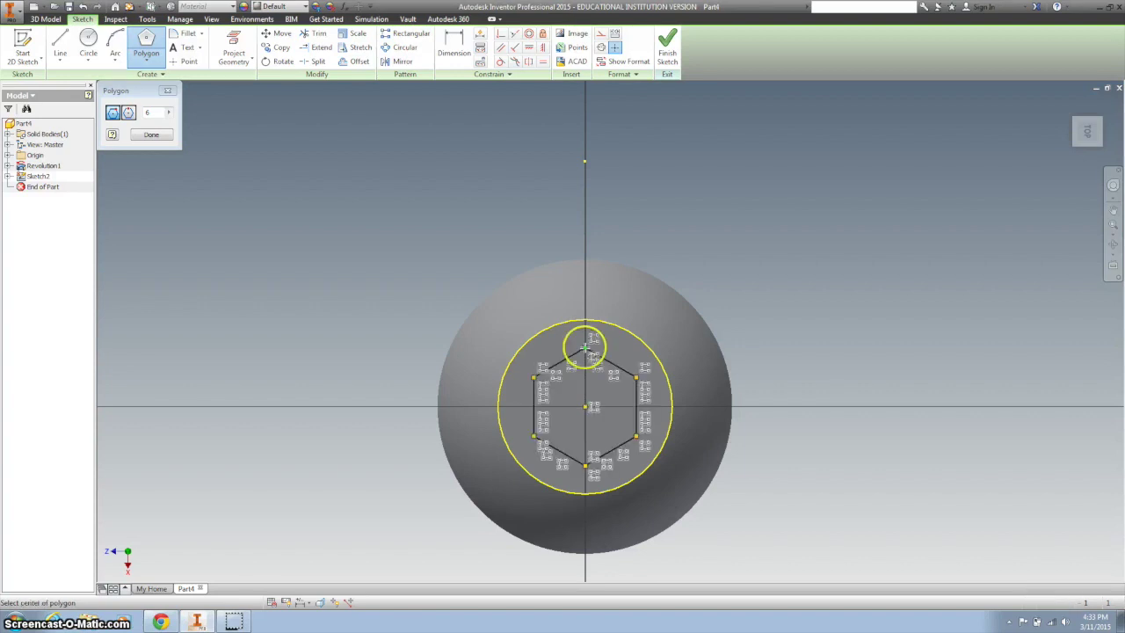
- Dimension the hexagon 5/32 (.156) across opposite flats
click(453, 55)
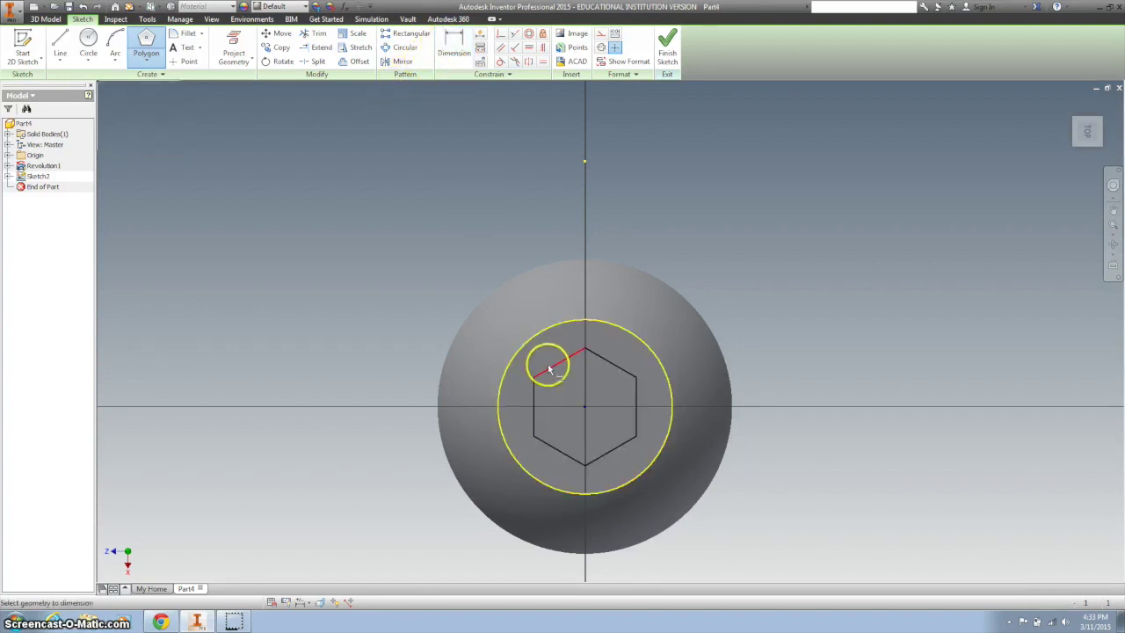
click(549, 368)
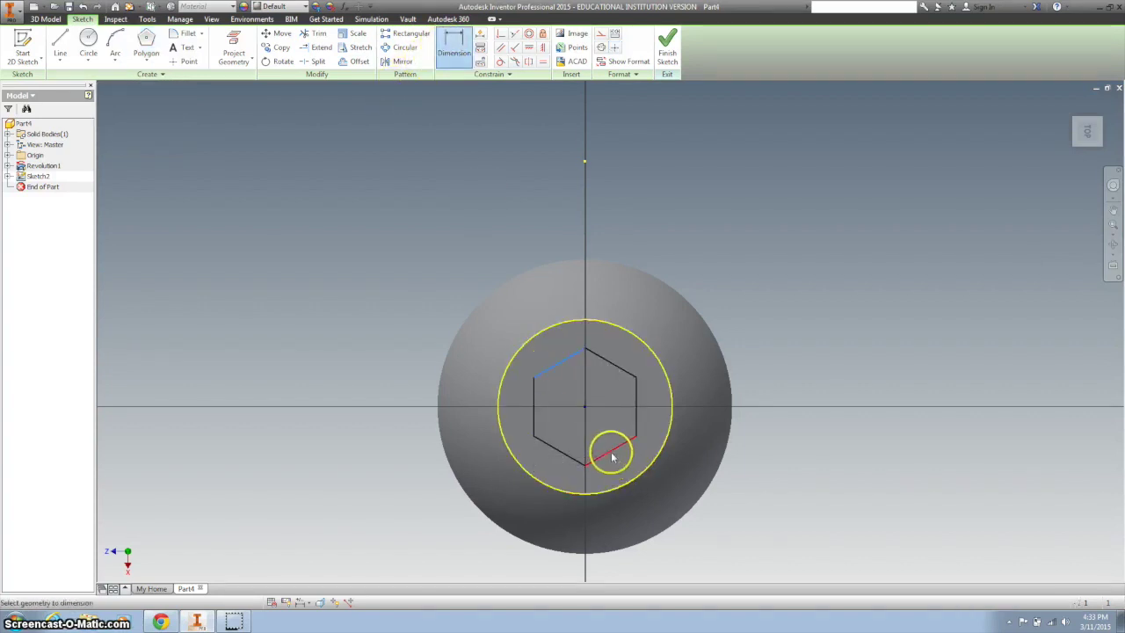
click(610, 452)
click(750, 297)
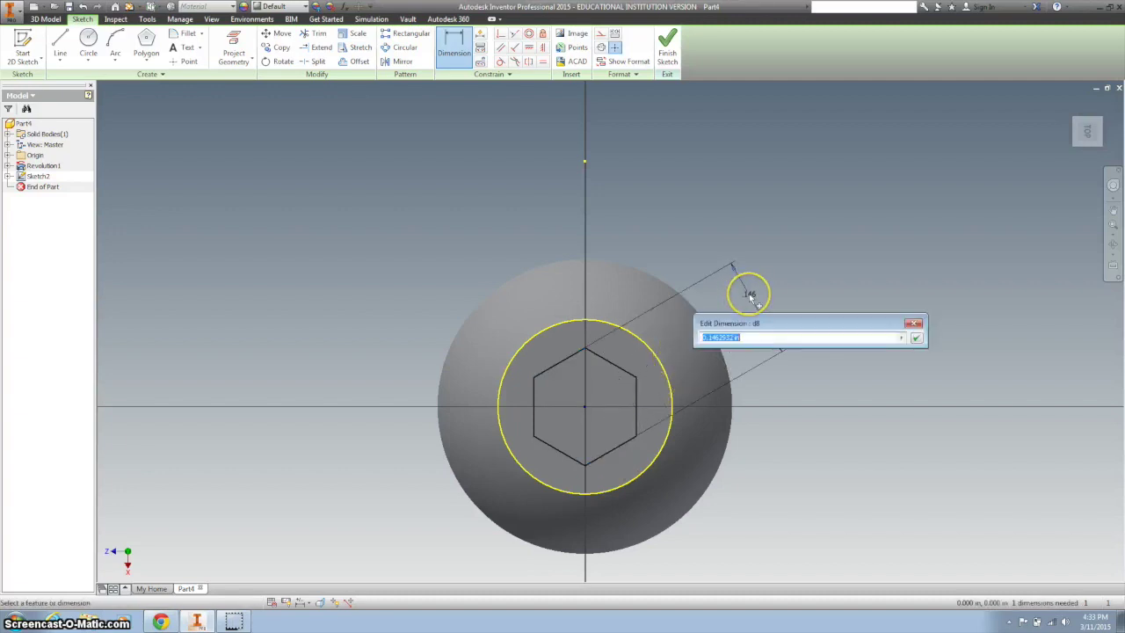
text(5/32)
key(Return)
- Cut-extrude the hexagon .111 deep to form the hex socket in the head
click(668, 44)
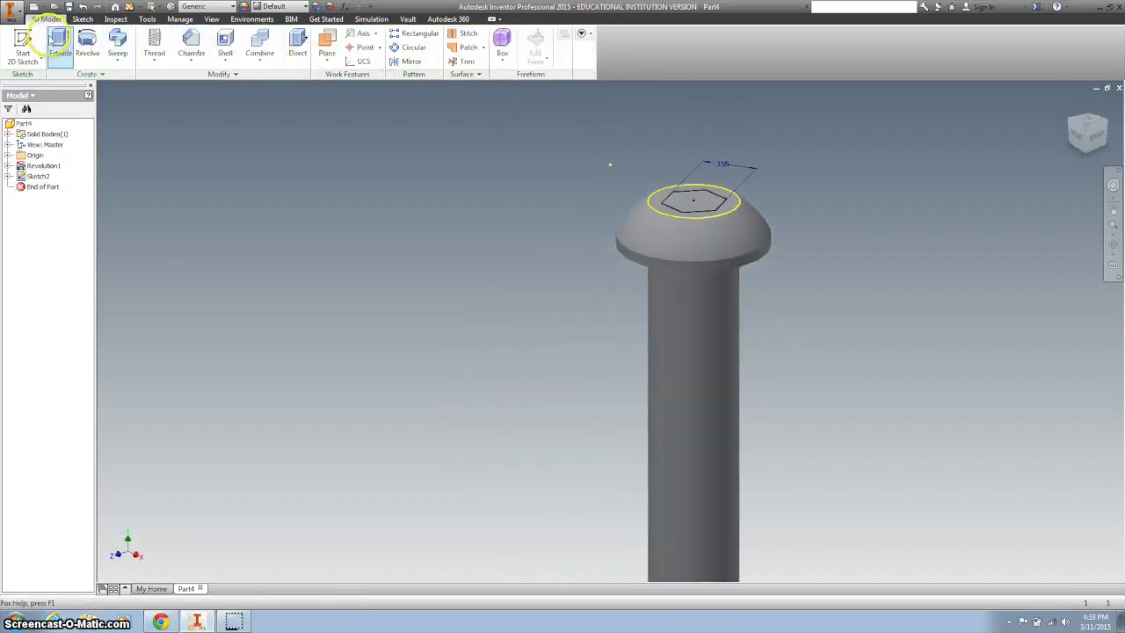
click(55, 42)
click(691, 208)
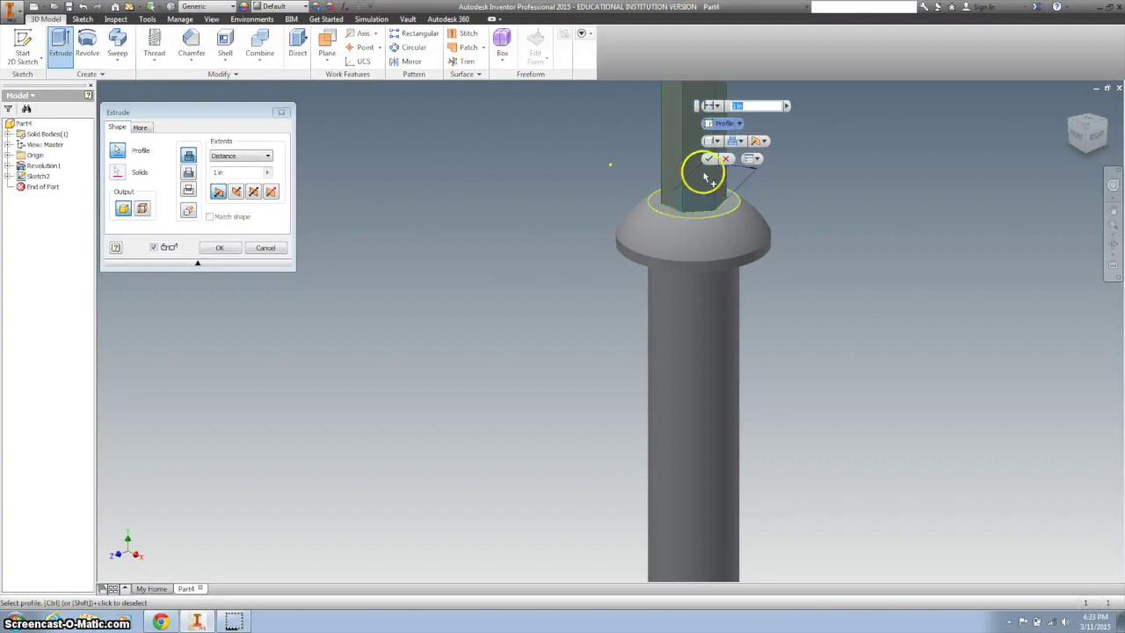
click(761, 143)
click(761, 165)
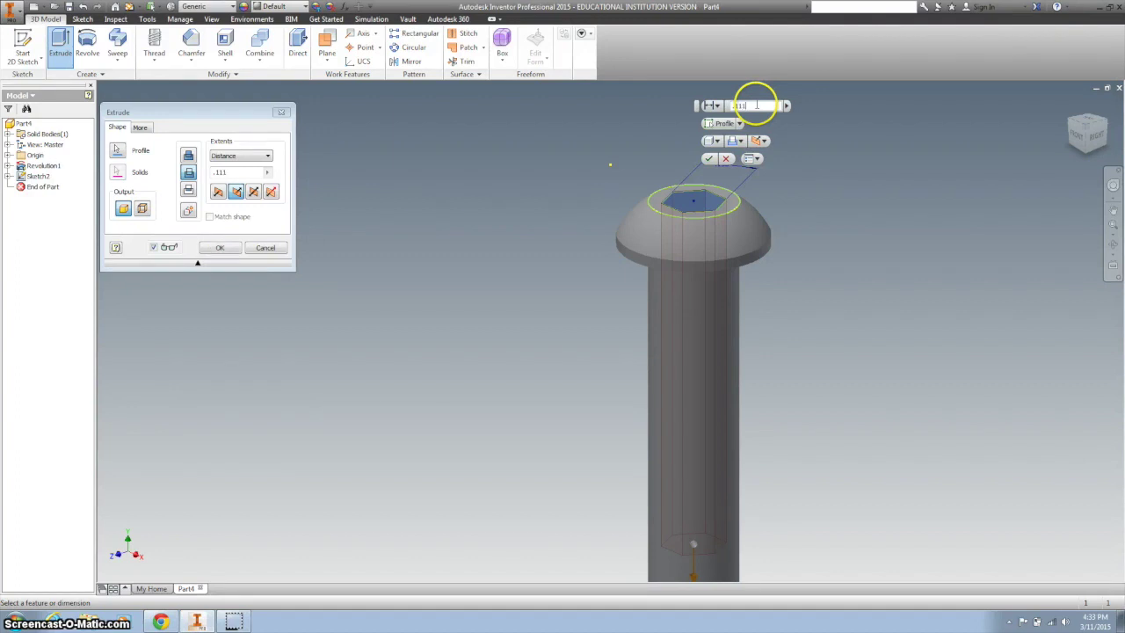
key(Return)
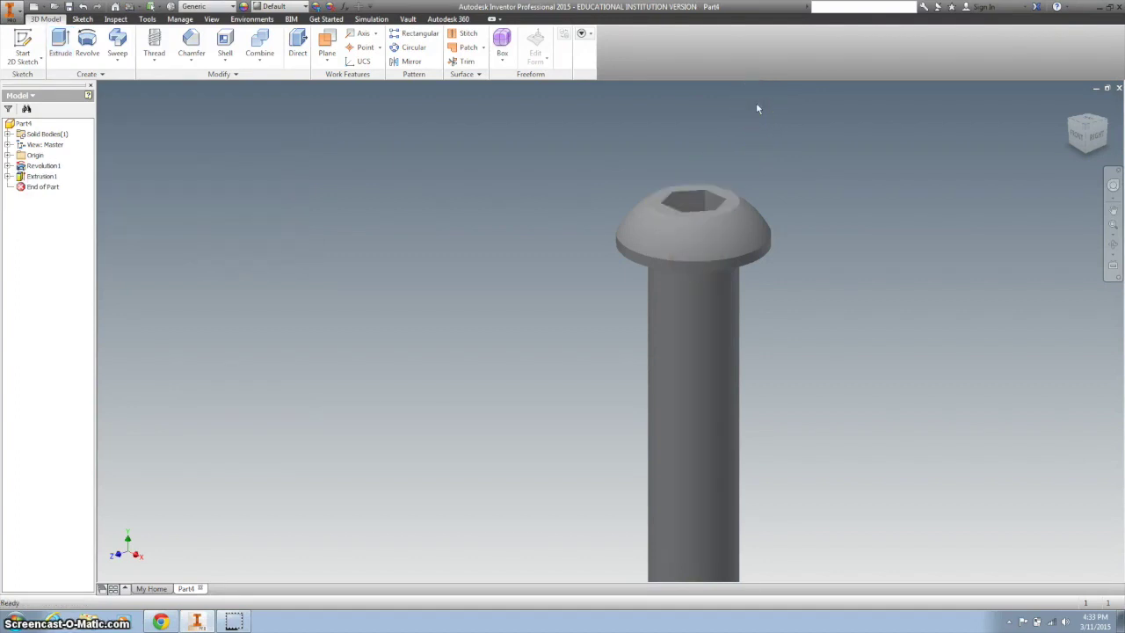
middle_click(771, 115)
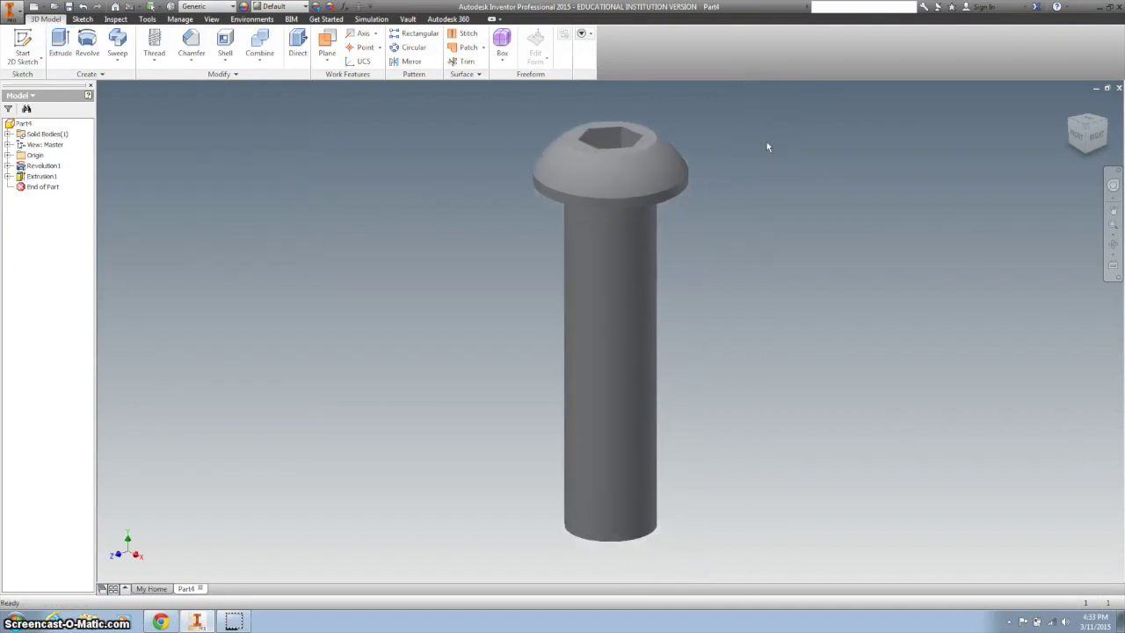
- Chamfer the shank's bottom edge 0.03 at 45° using distance-and-angle mode
click(1090, 163)
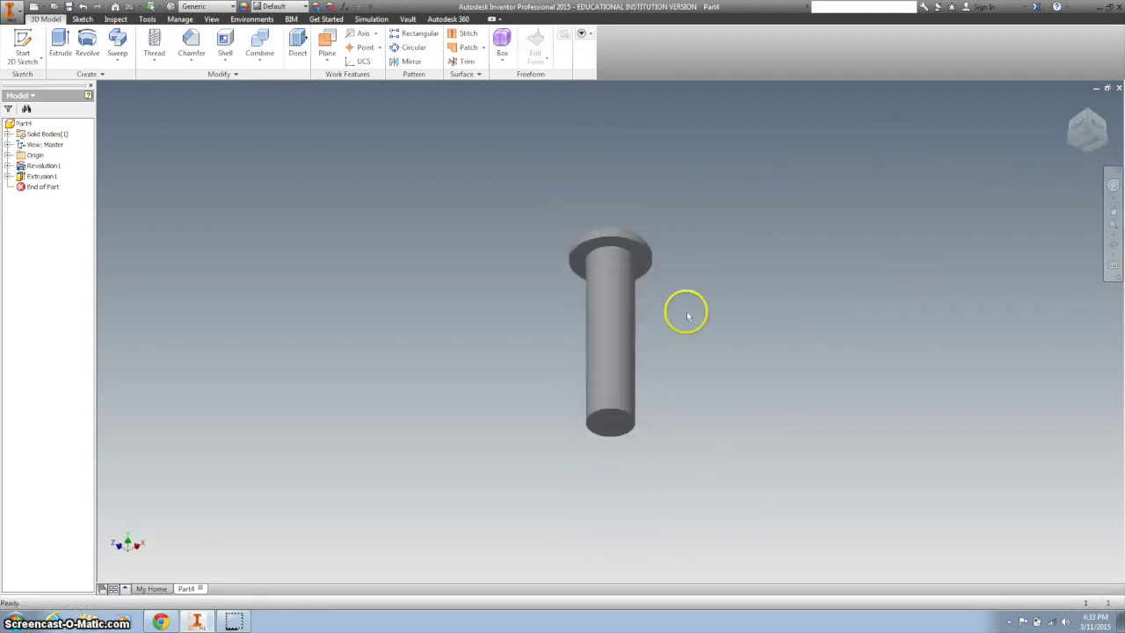
click(192, 63)
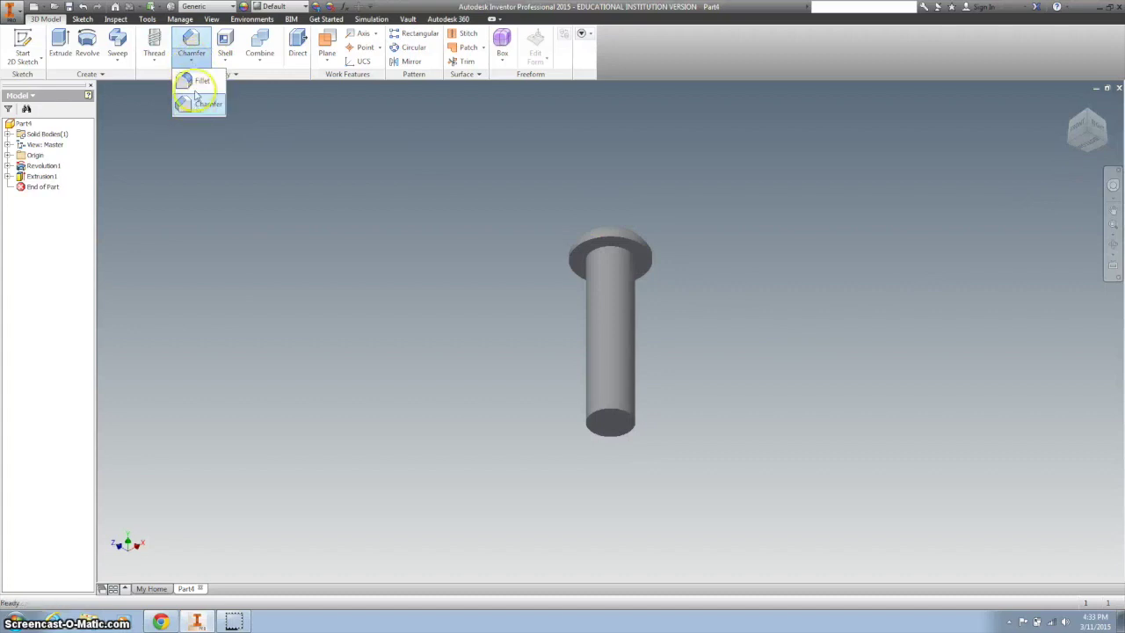
click(204, 105)
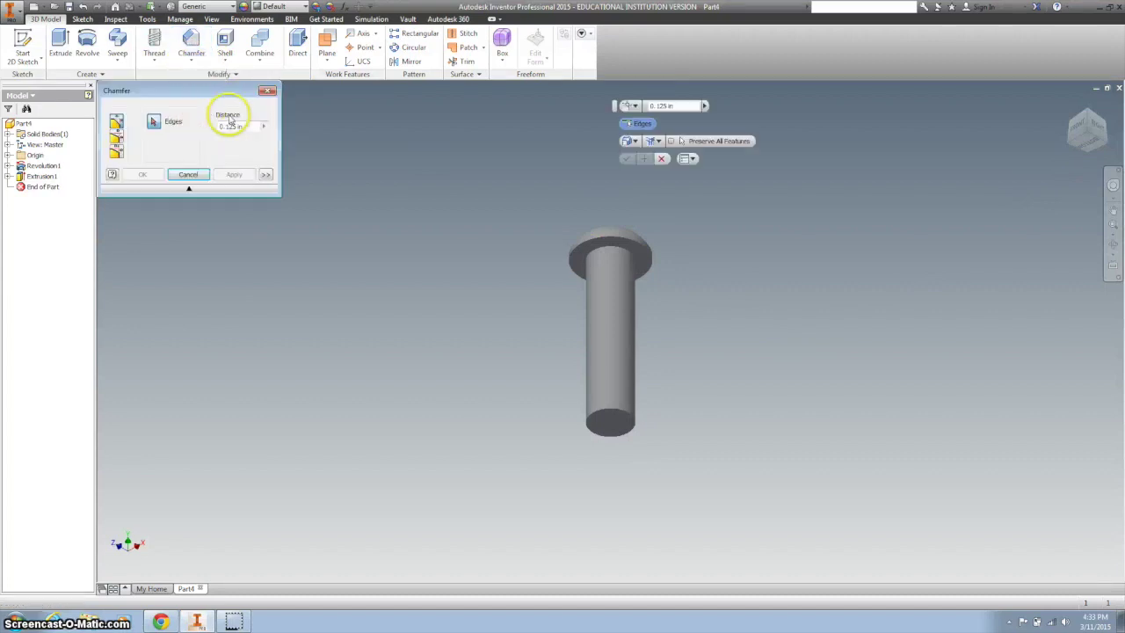
click(117, 140)
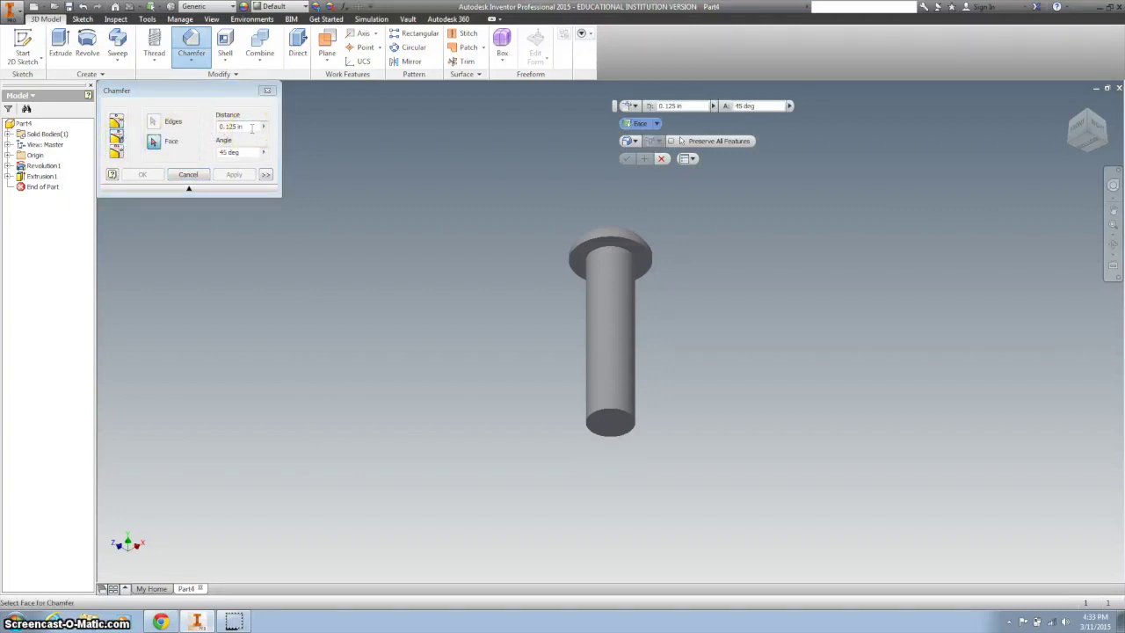
click(201, 126)
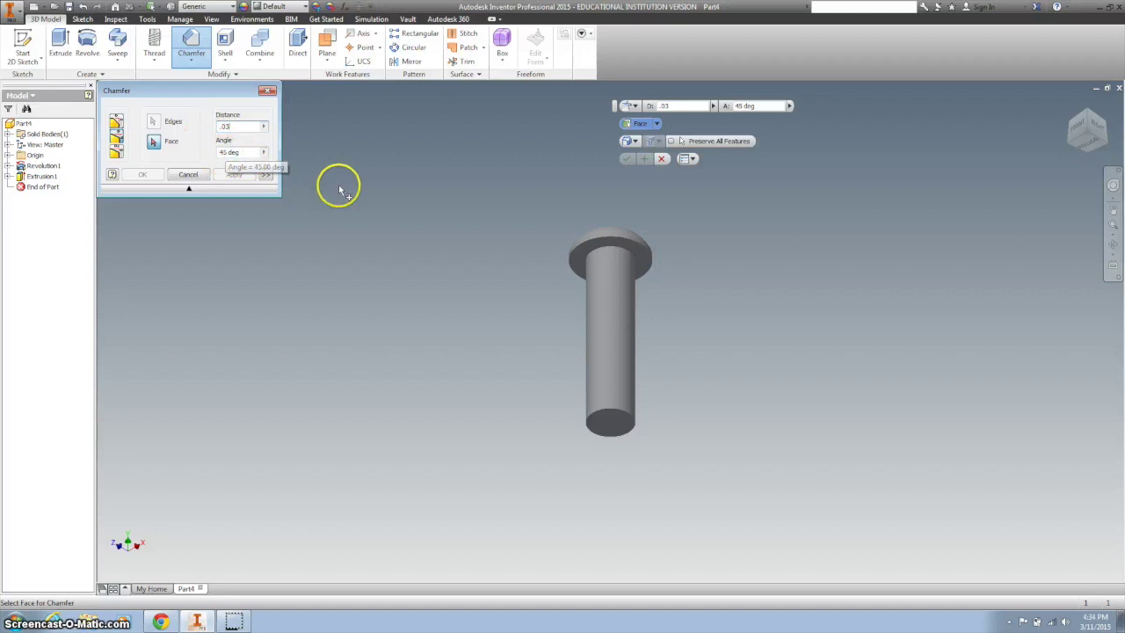
click(605, 422)
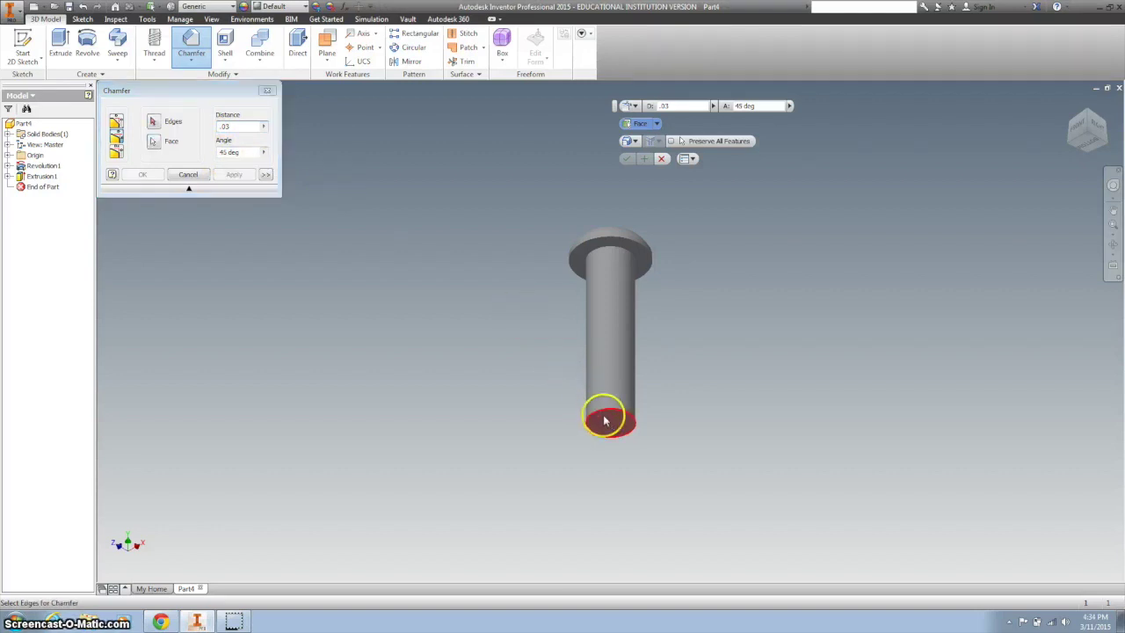
click(606, 420)
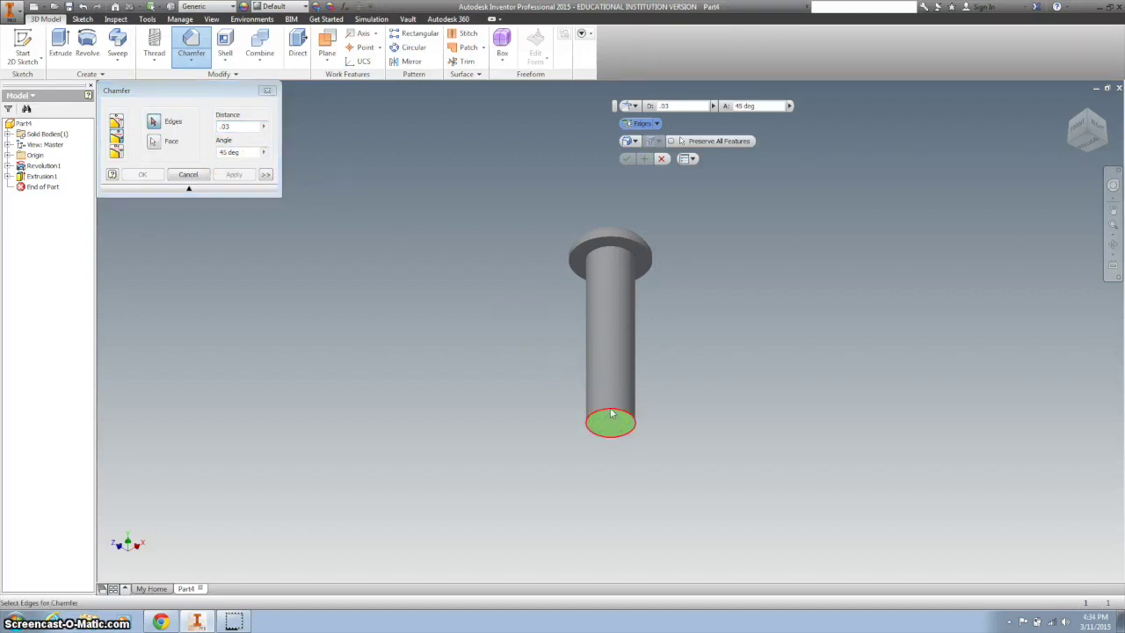
scroll(613, 413, up, 3)
click(613, 411)
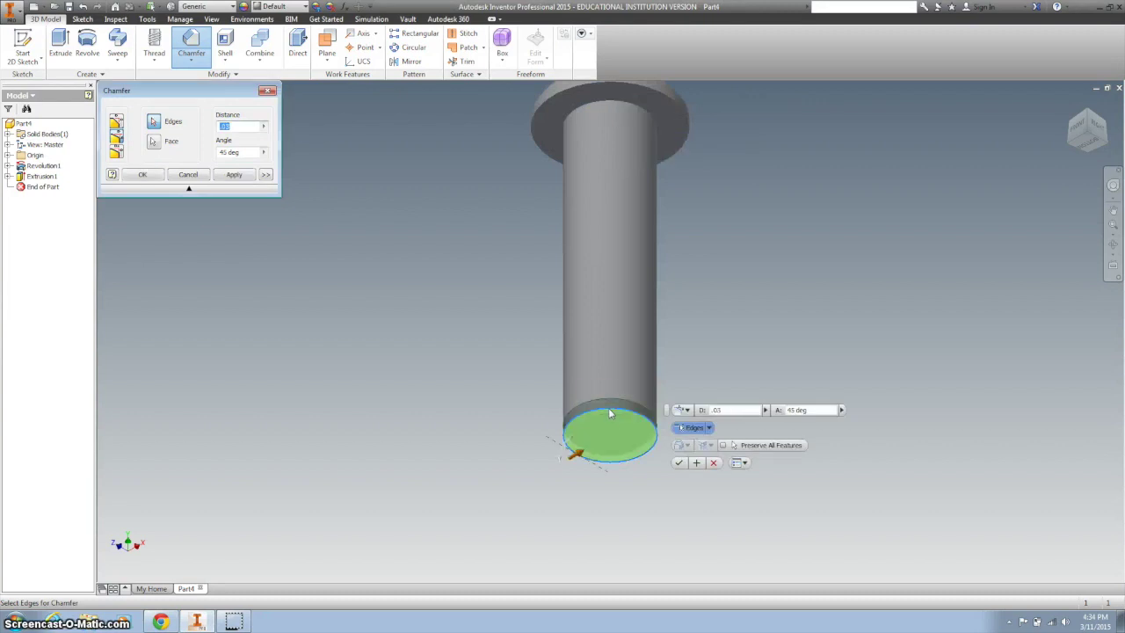
click(536, 465)
click(678, 463)
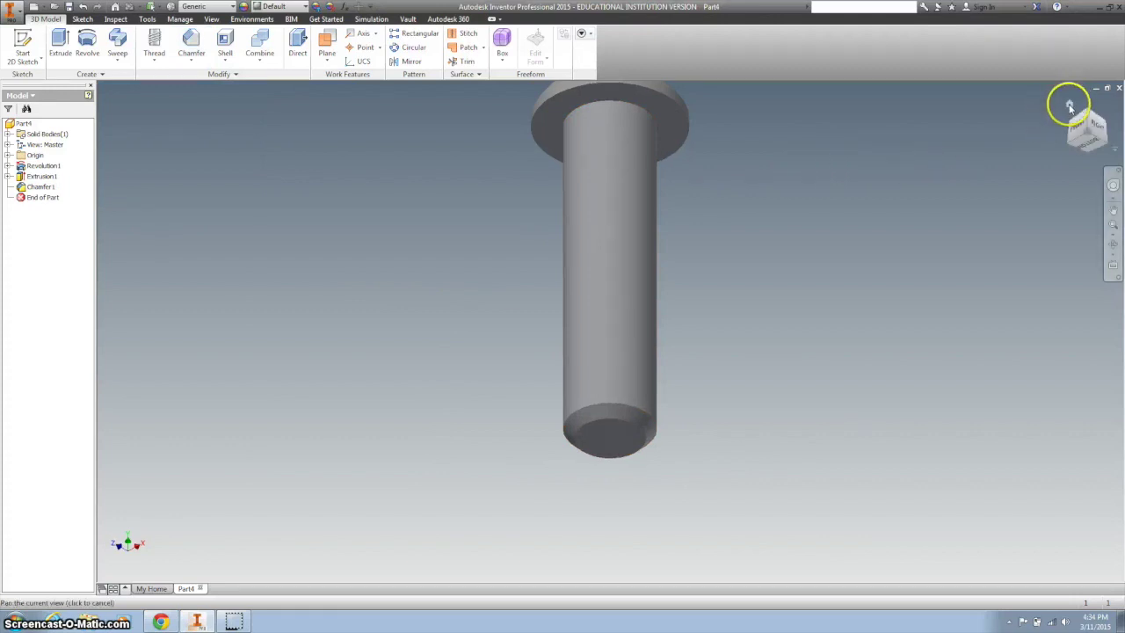
click(1069, 105)
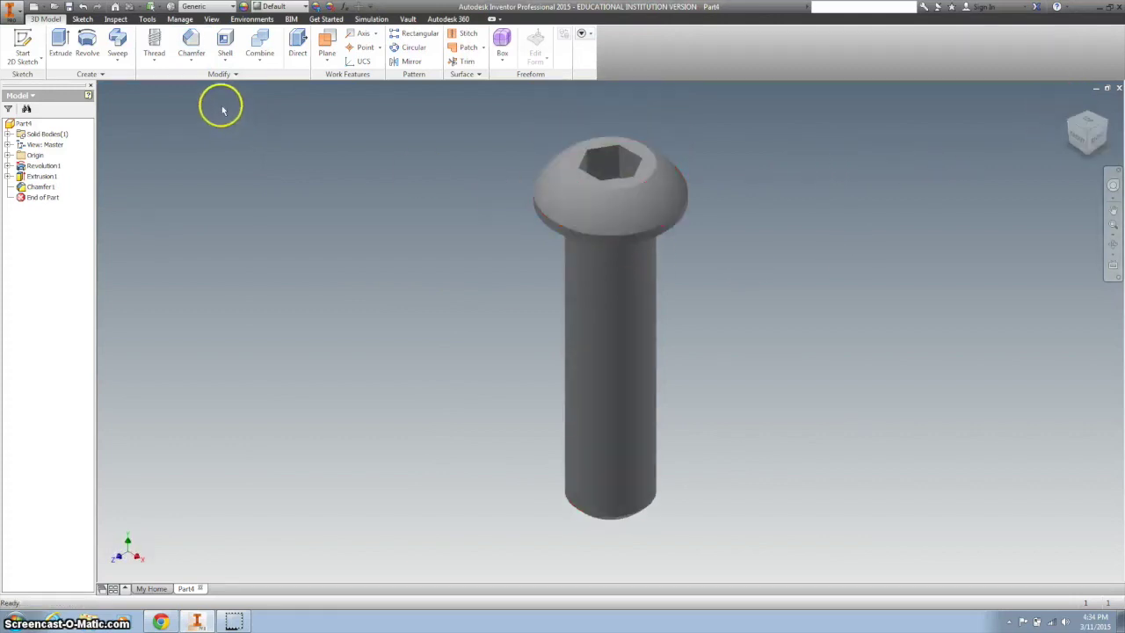
- Thread the shank 1/4-20 UNC, not full length, offset .2 from the head
click(154, 61)
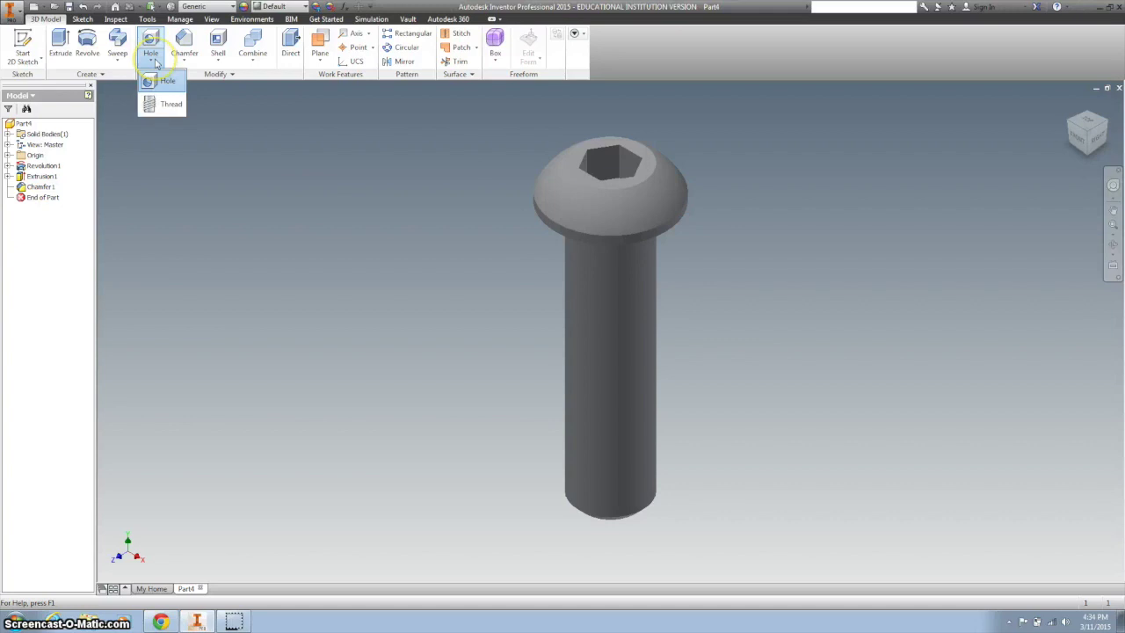
click(169, 105)
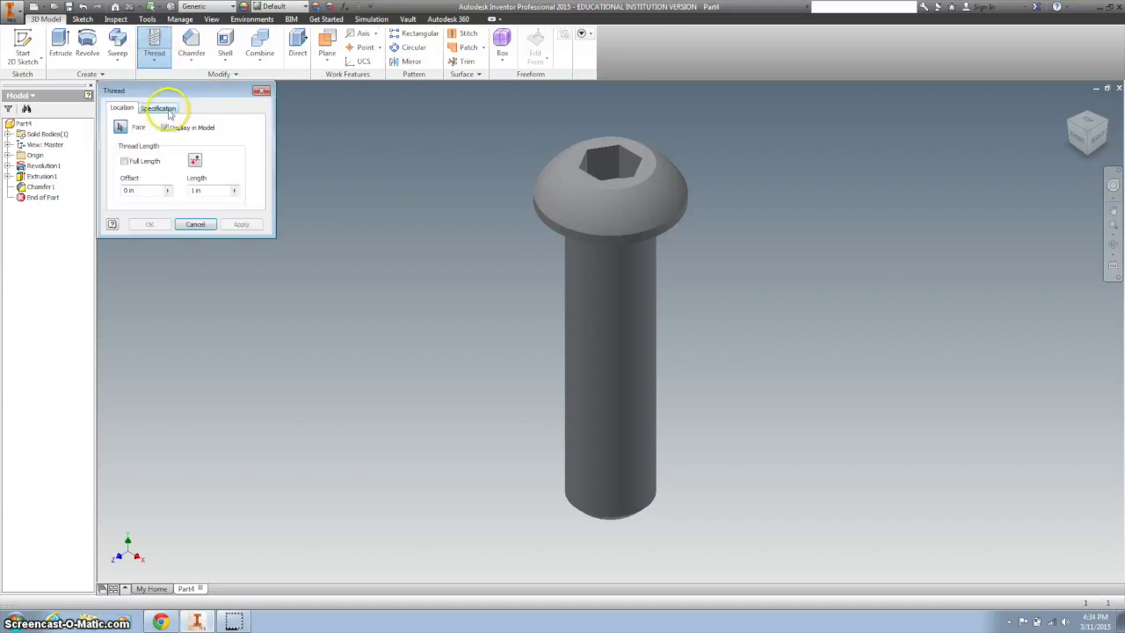
click(617, 369)
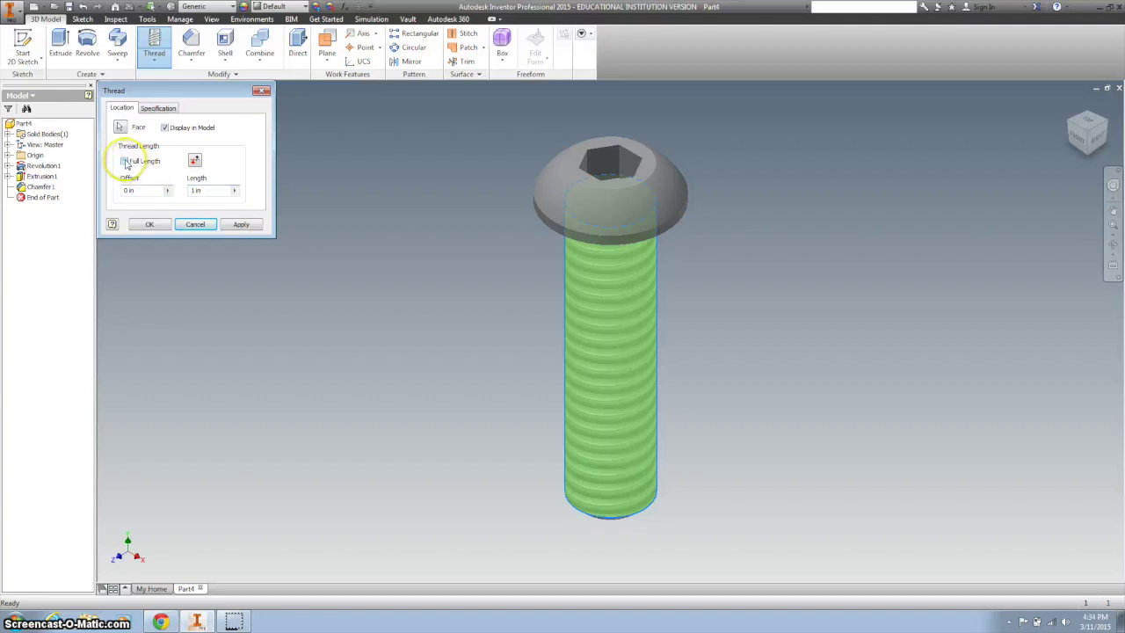
click(126, 161)
click(125, 162)
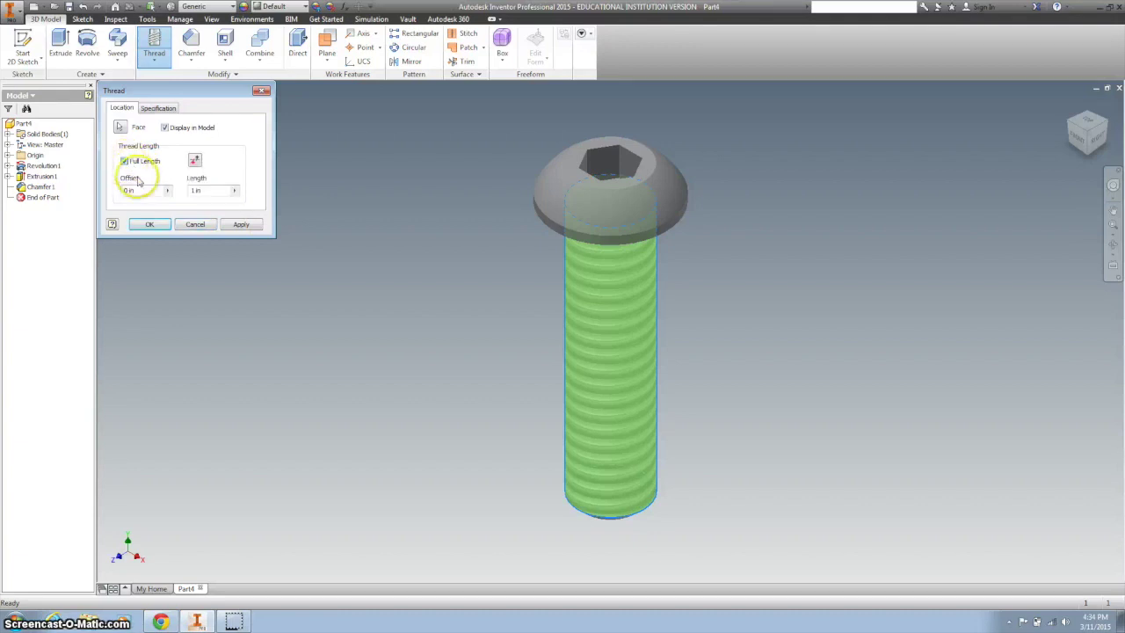
drag(141, 190, 112, 195)
text(.25)
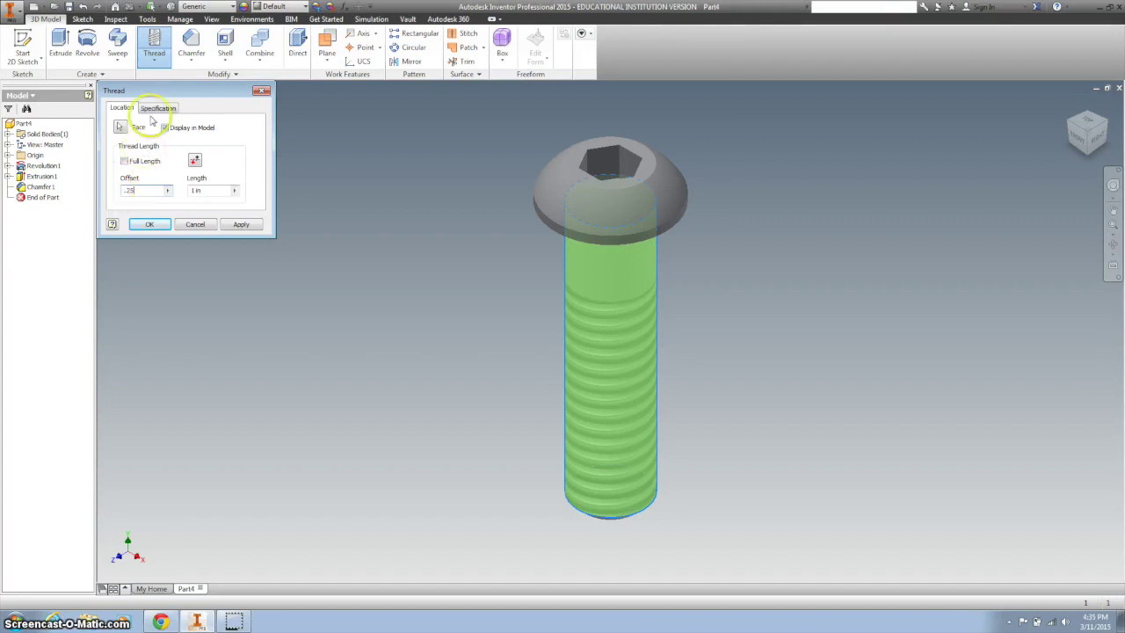
click(157, 108)
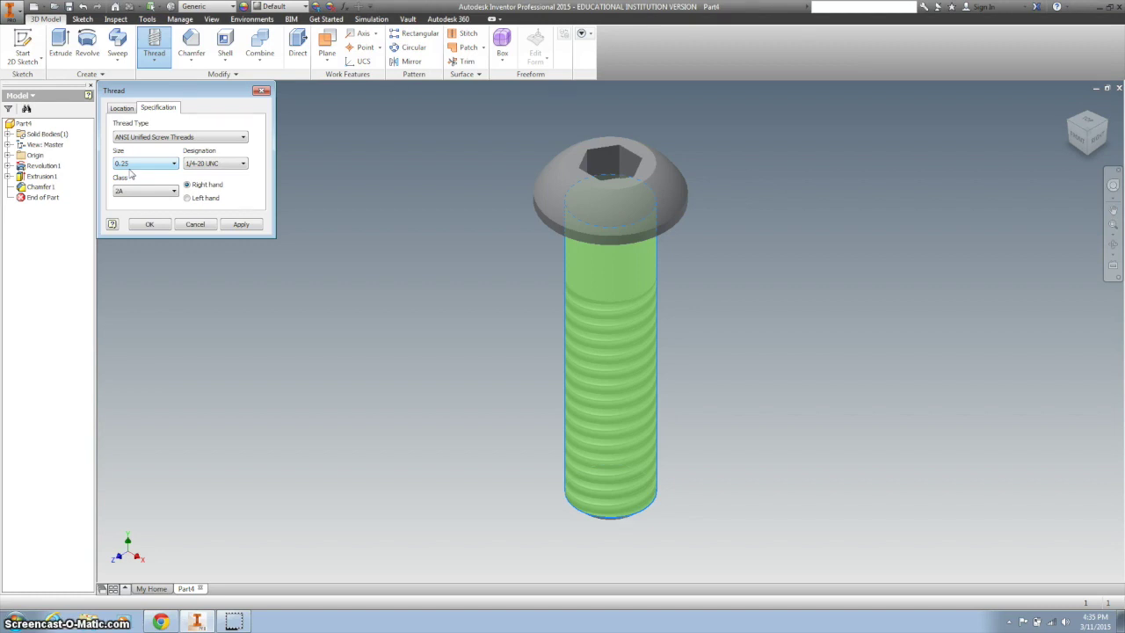
click(151, 225)
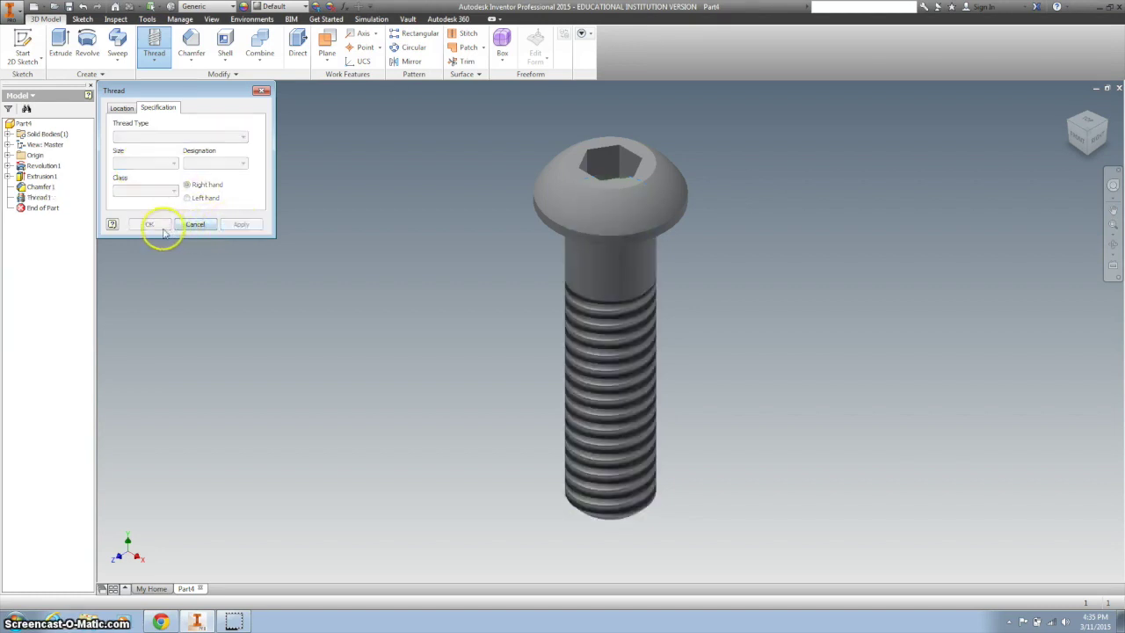
click(194, 225)
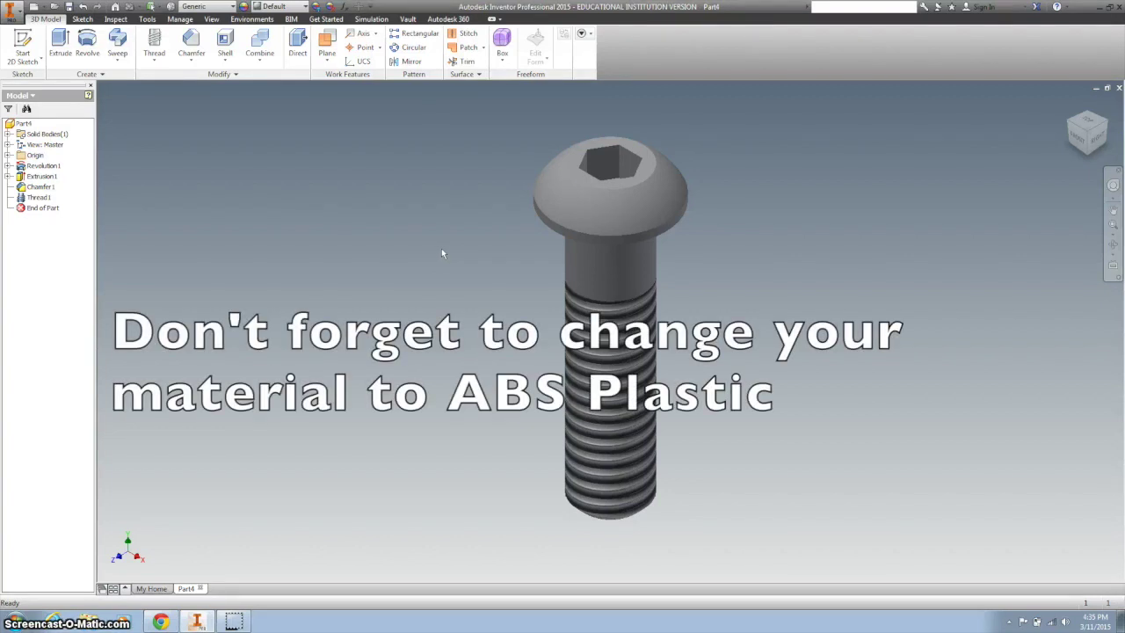
- Save the part via Save As as 'Axle Peg SP.ipt' in a new folder named Train
click(18, 11)
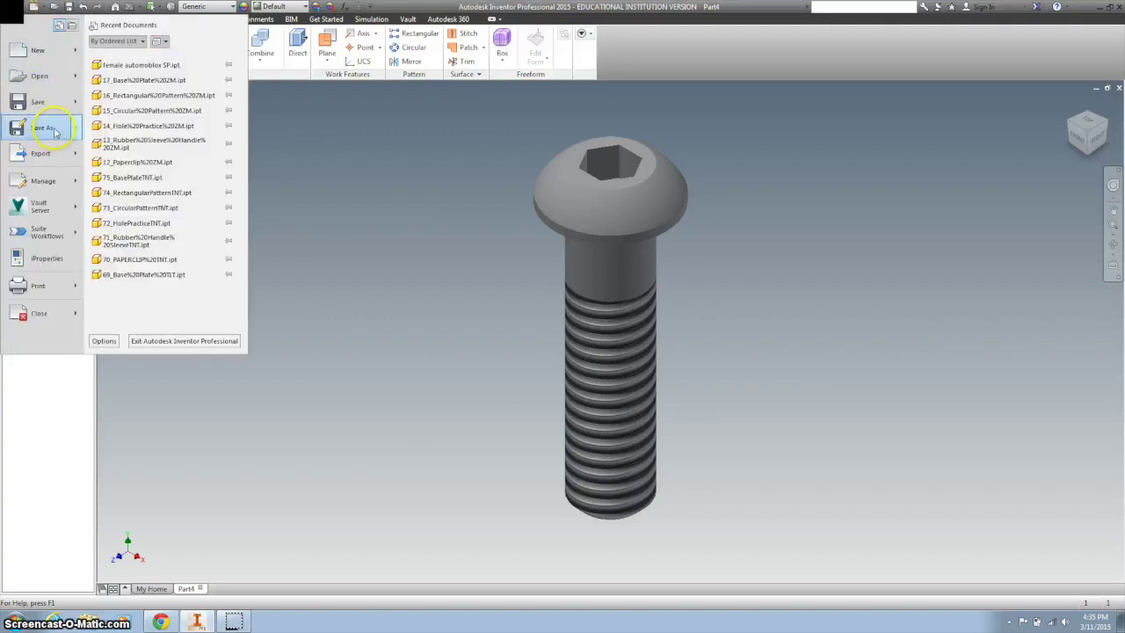
click(44, 127)
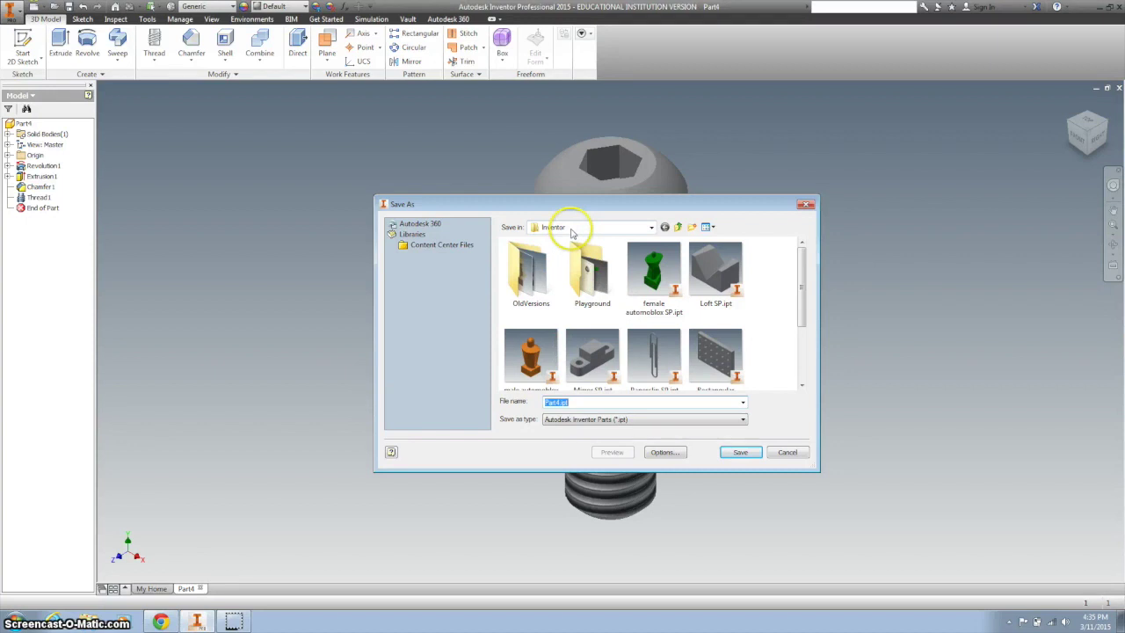
click(693, 228)
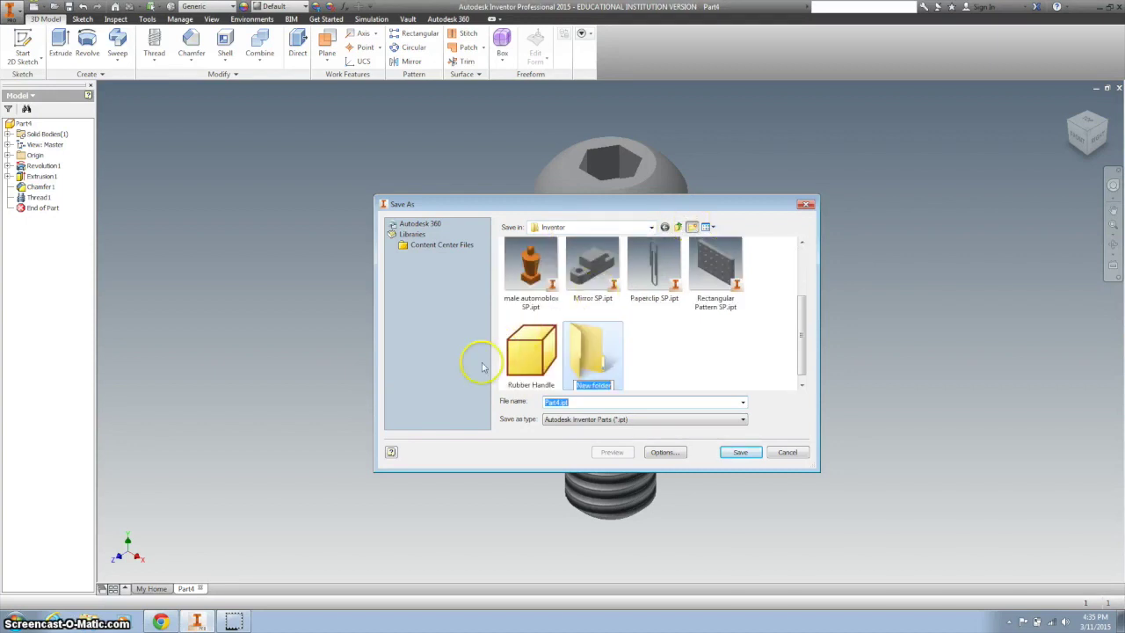
text(Train)
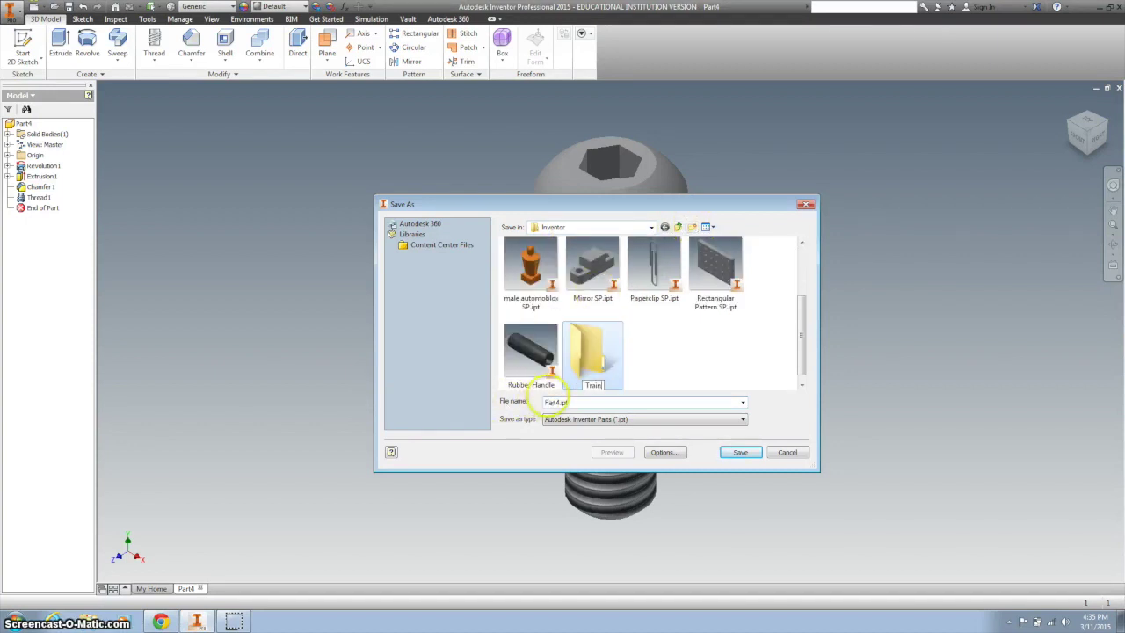
double_click(591, 352)
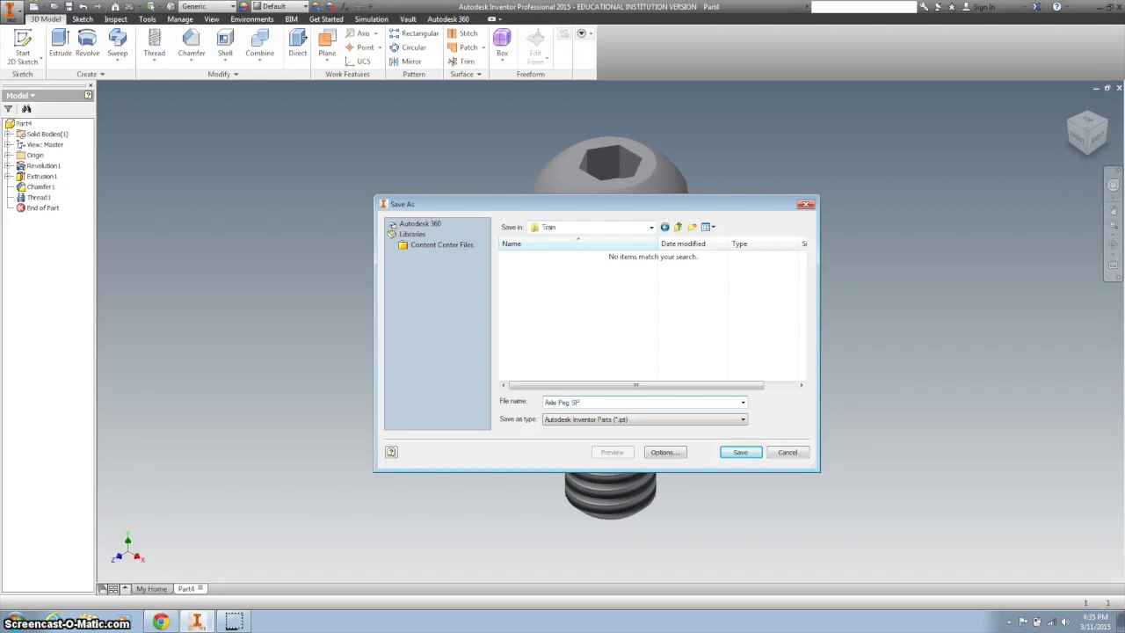
click(738, 453)
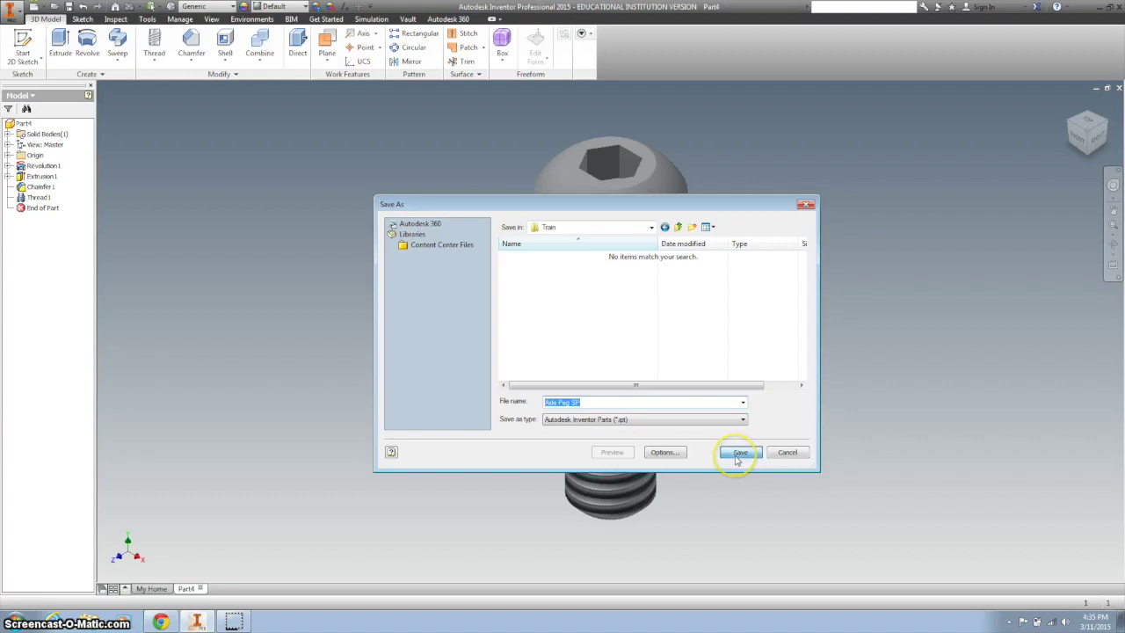